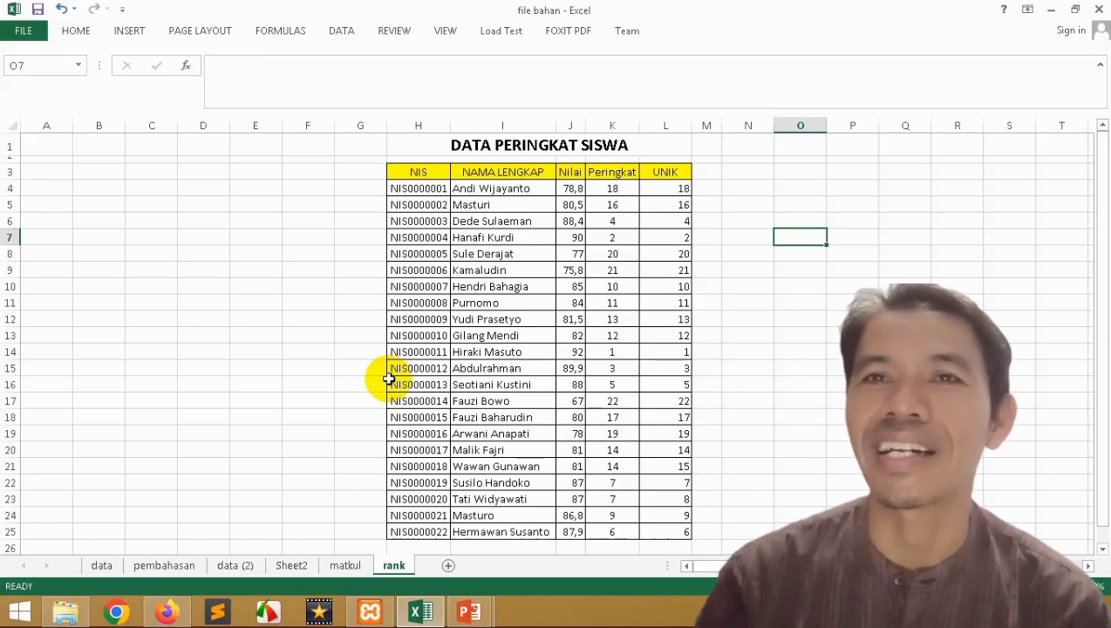
Step: Open the Protect Sheet dialog from the rank sheet tab's menu
{"action": "right_click", "coordinate": [397, 571]}
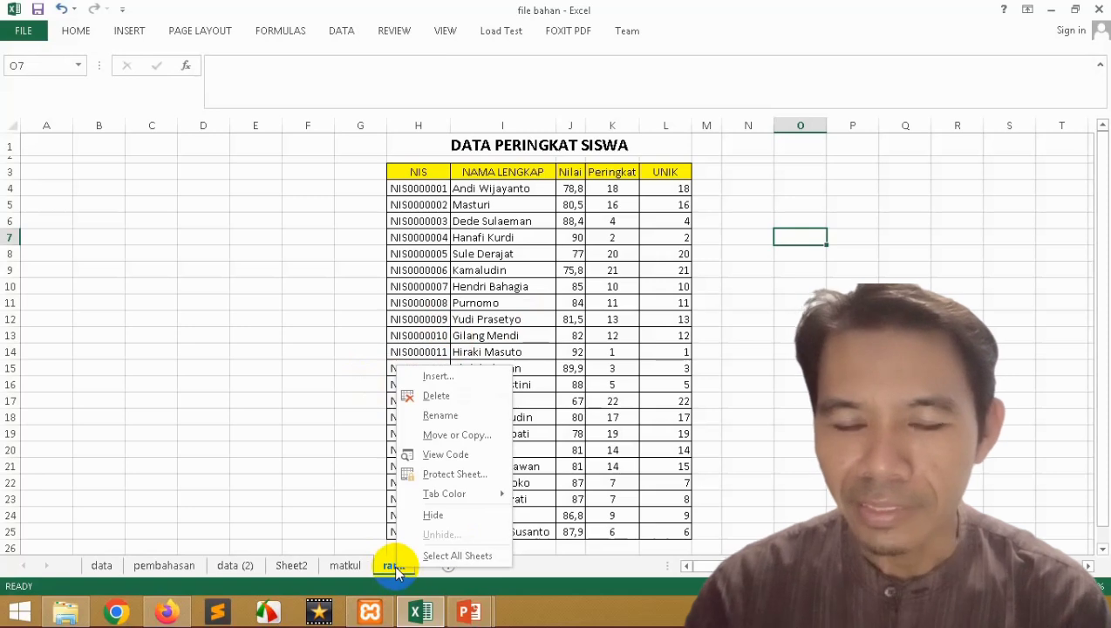
{"action": "left_click", "coordinate": [453, 478]}
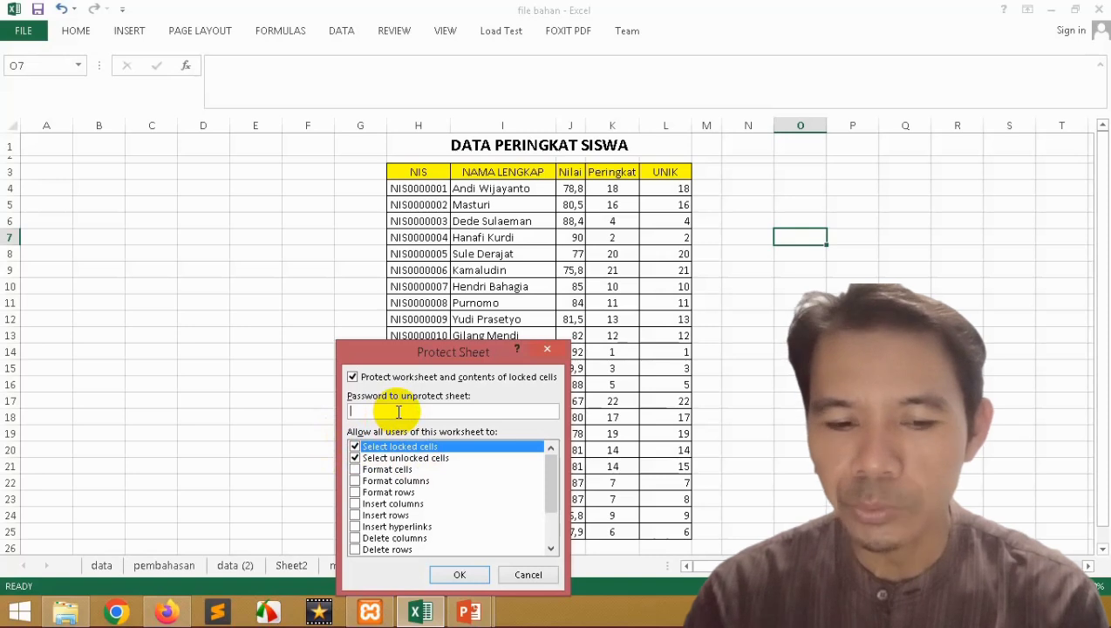
Step: Protect the rank sheet with a password, entering it and confirming it
{"action": "type", "text": "123"}
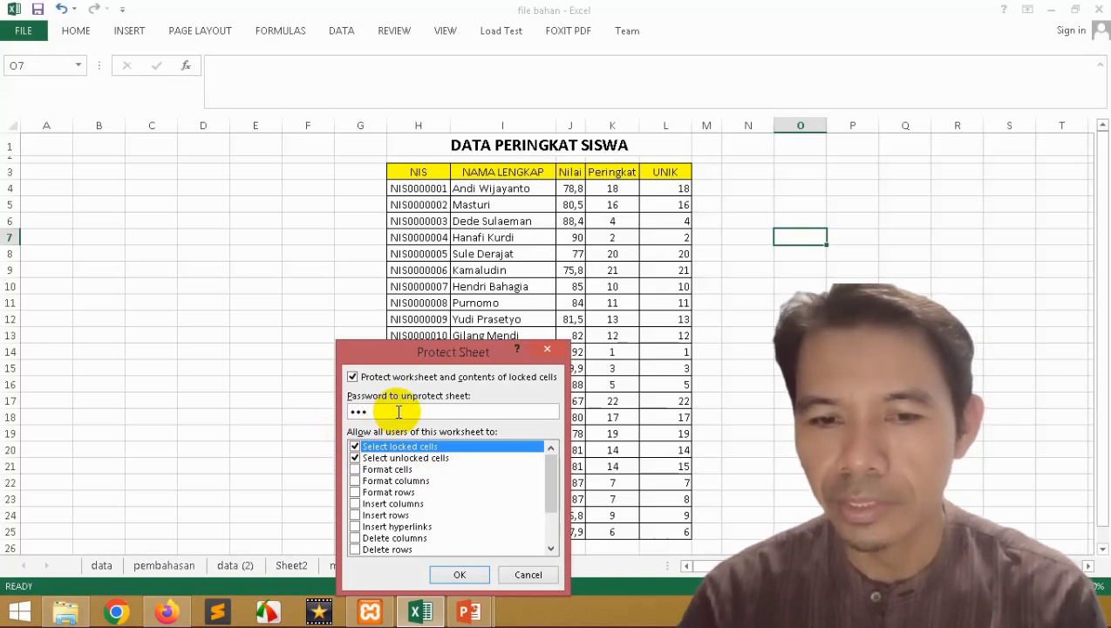
{"action": "left_click", "coordinate": [459, 576]}
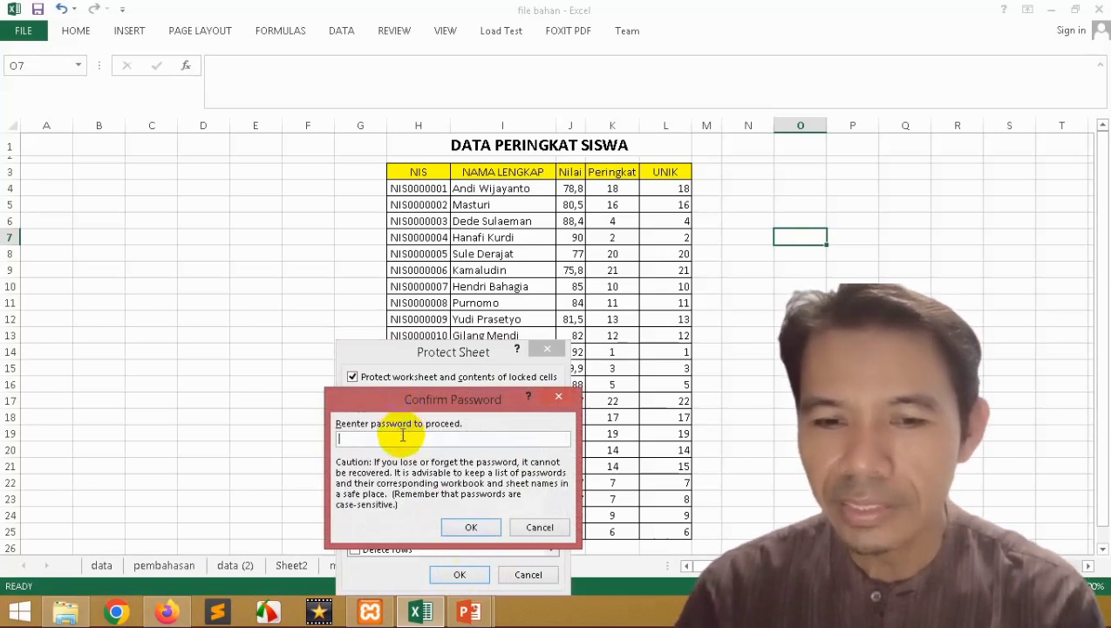
{"action": "type", "text": "123"}
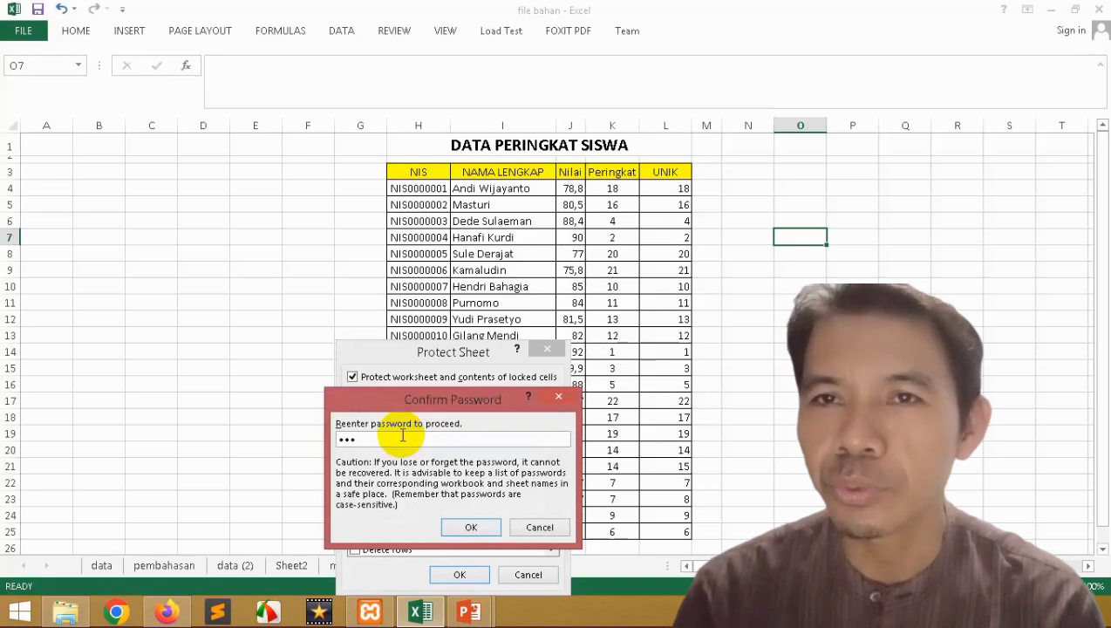
{"action": "left_click", "coordinate": [471, 527]}
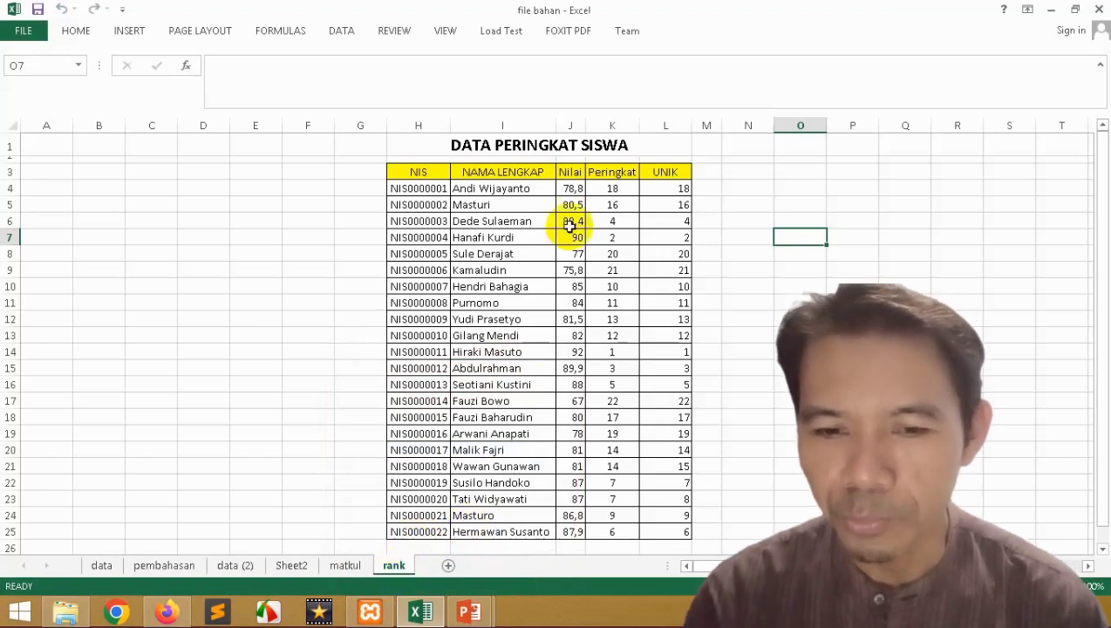
{"action": "left_click", "coordinate": [478, 189]}
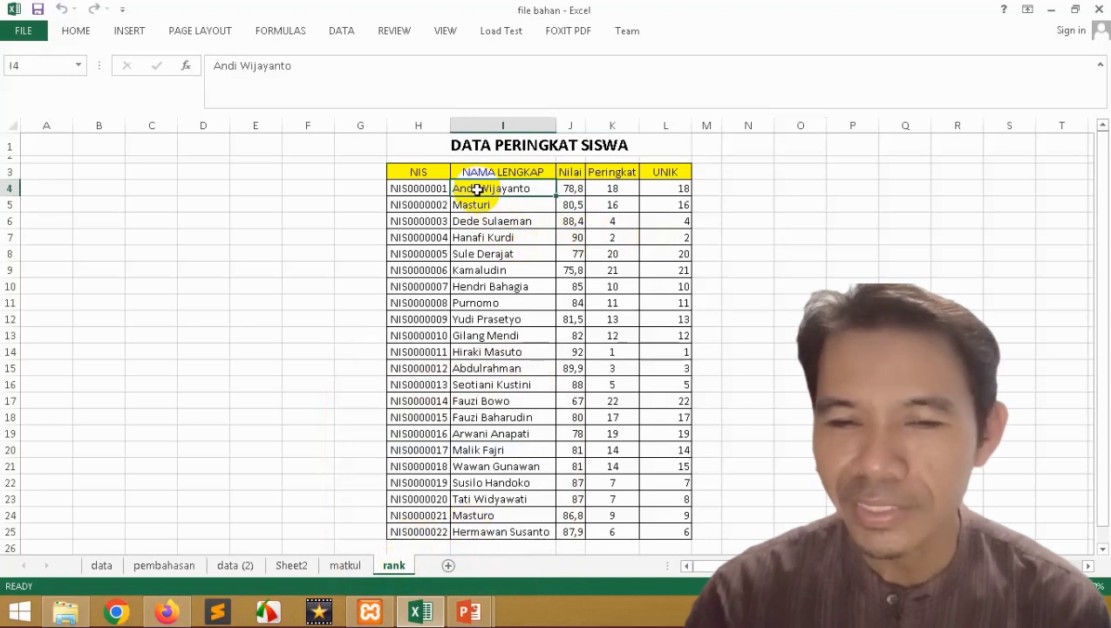
{"action": "double_click", "coordinate": [478, 198]}
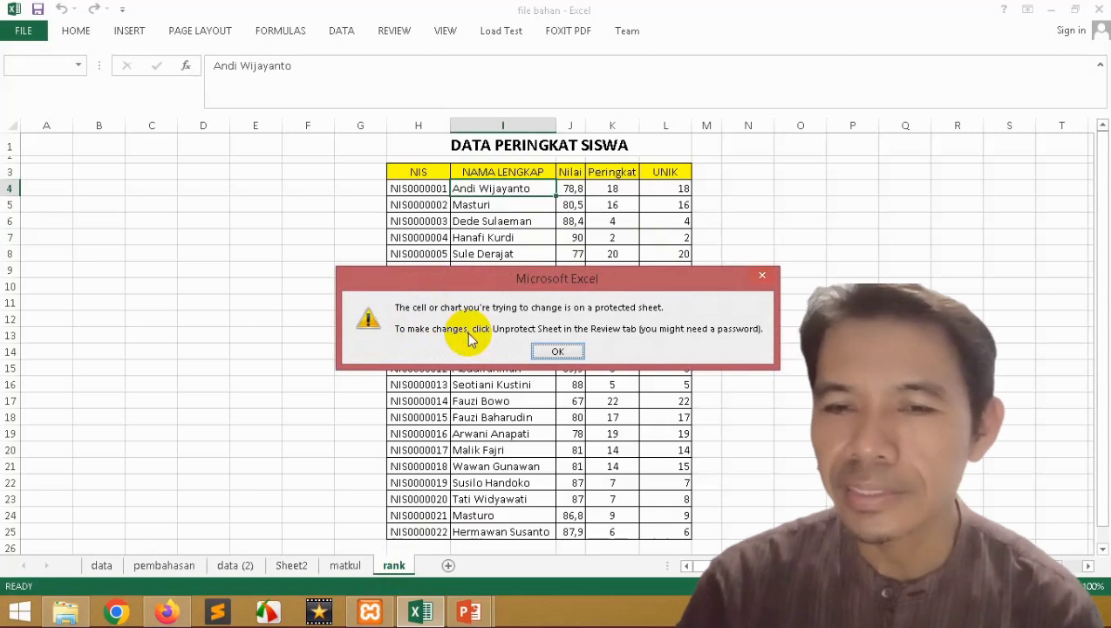
{"action": "left_click", "coordinate": [558, 350]}
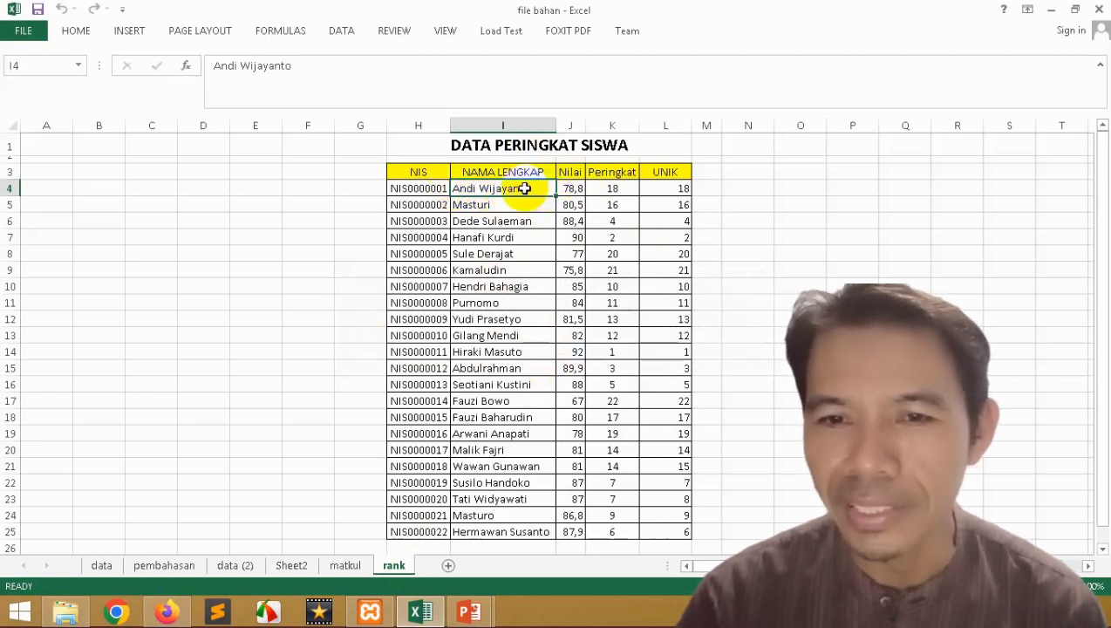
{"action": "left_click", "coordinate": [434, 188]}
{"action": "left_click_drag", "start_coordinate": [435, 189], "coordinate": [657, 432]}
{"action": "left_click", "coordinate": [538, 303]}
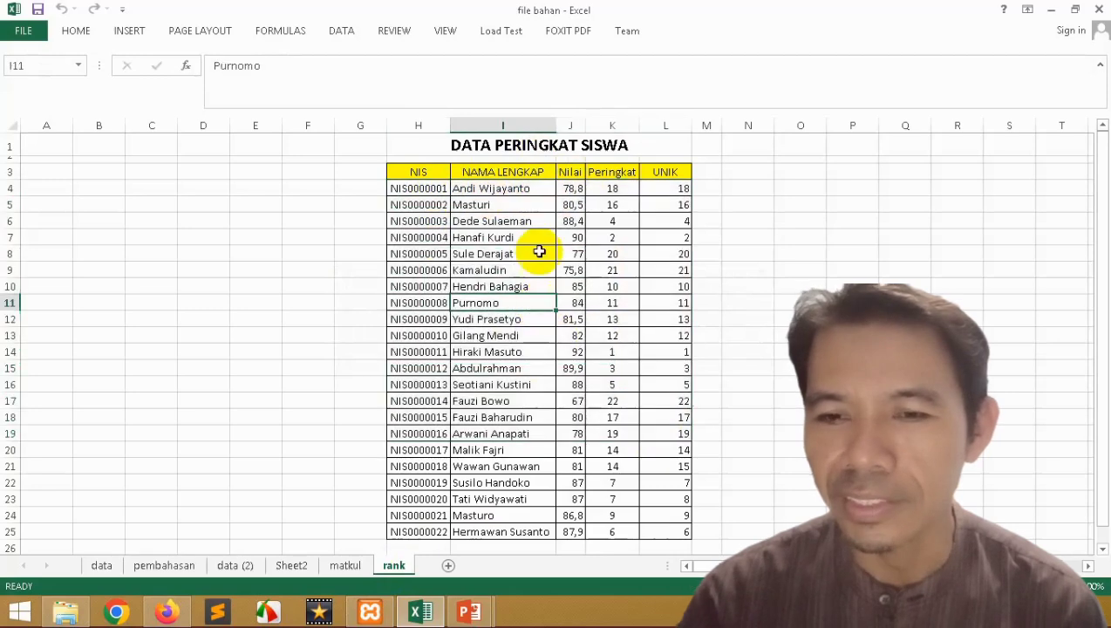
{"action": "left_click", "coordinate": [502, 122]}
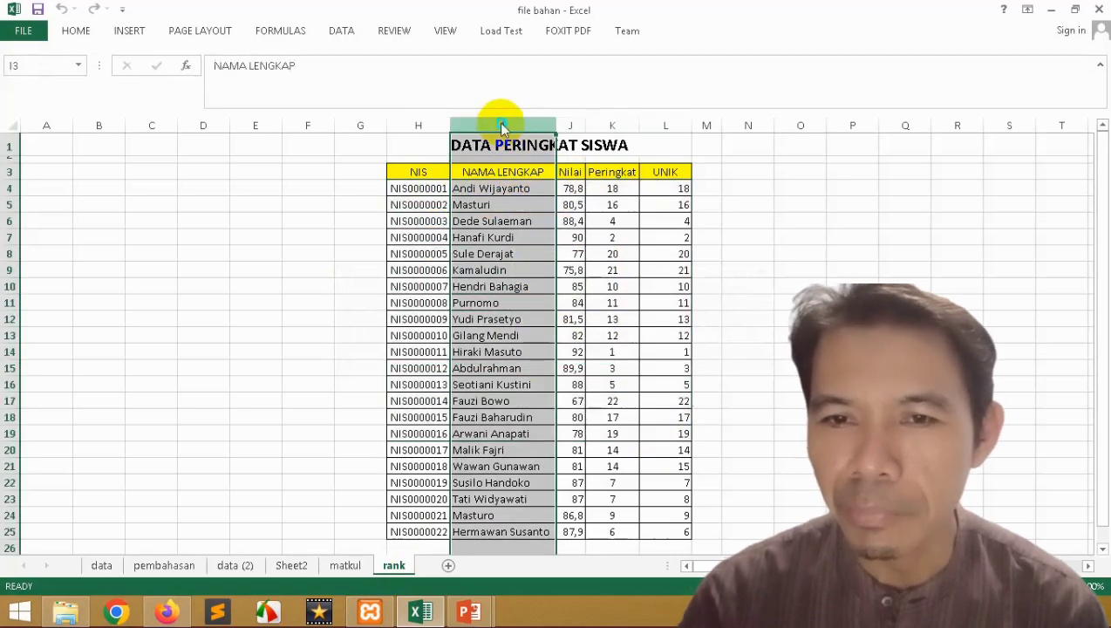
{"action": "right_click", "coordinate": [502, 122]}
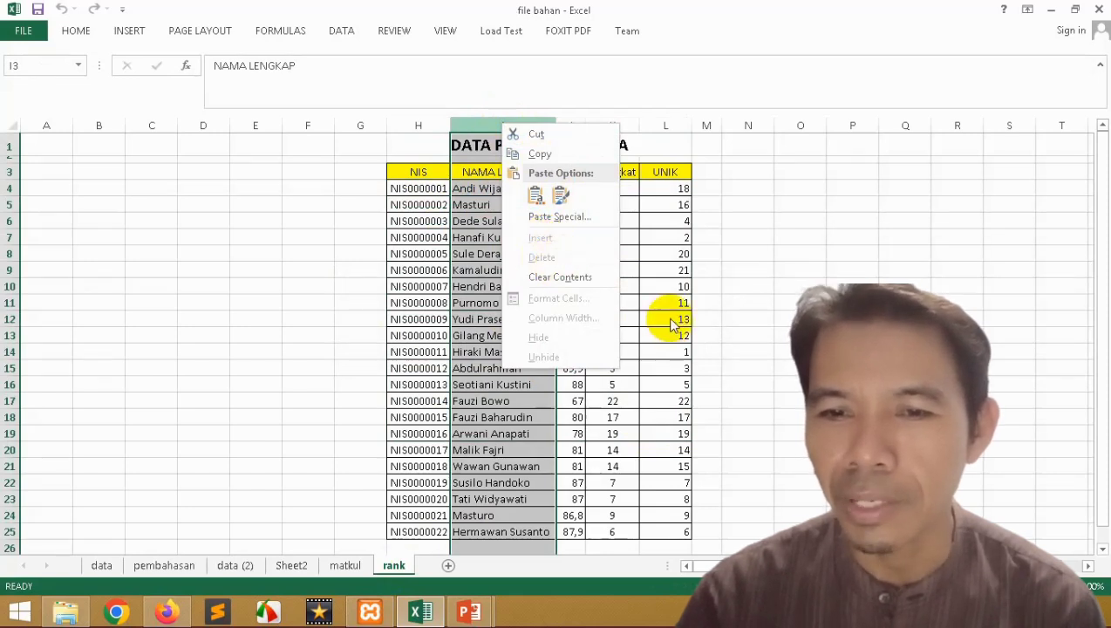
{"action": "left_click", "coordinate": [664, 177]}
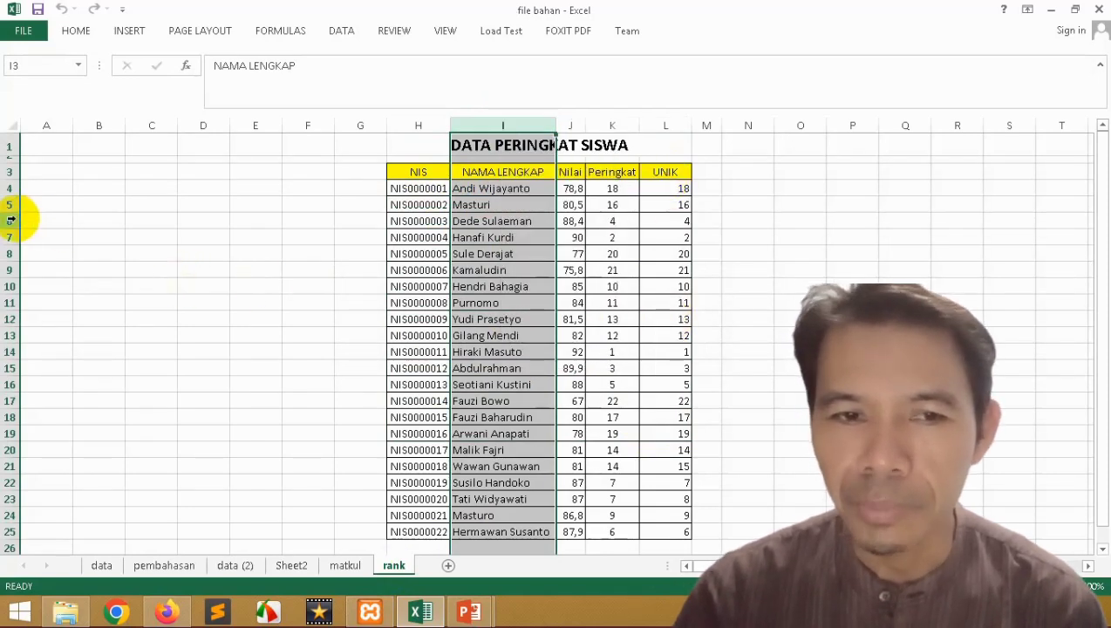
{"action": "left_click", "coordinate": [12, 254]}
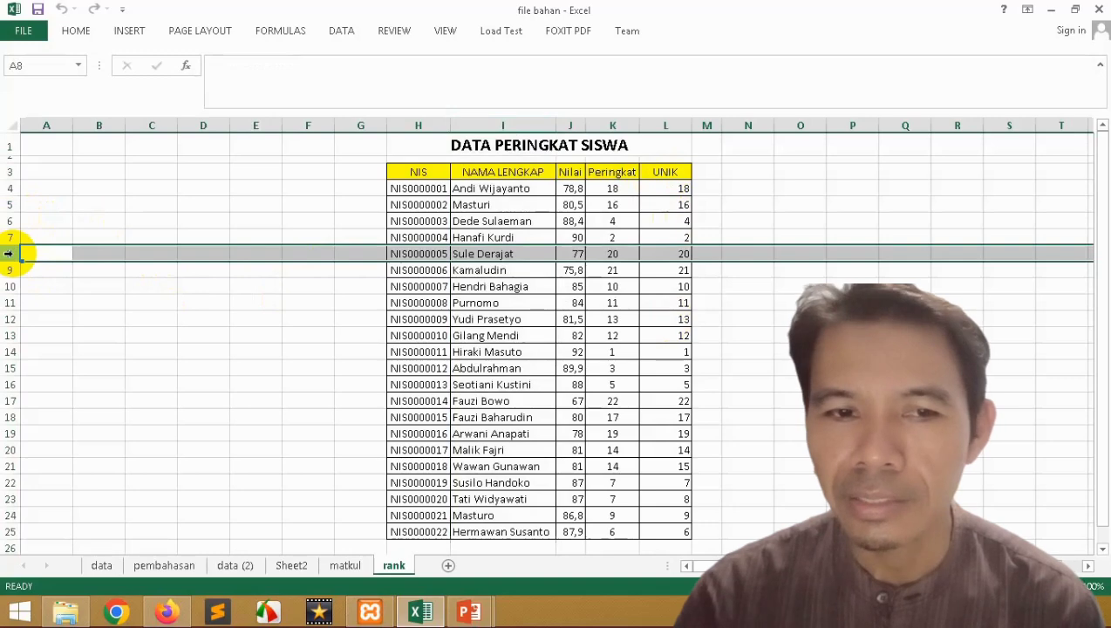
{"action": "right_click", "coordinate": [14, 256]}
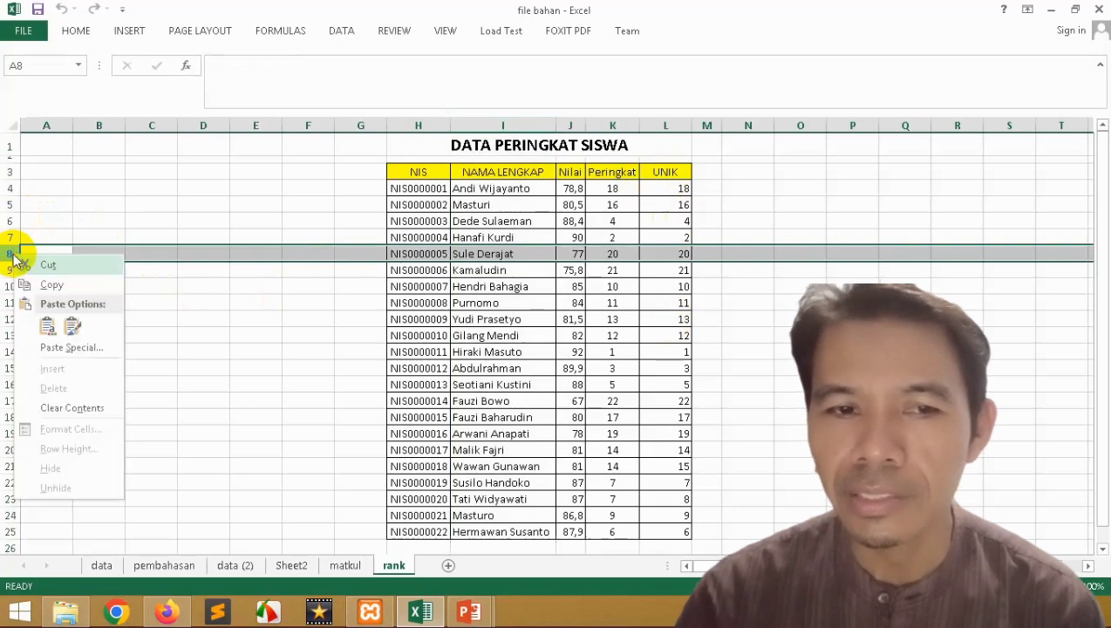
{"action": "left_click", "coordinate": [609, 308]}
{"action": "left_click", "coordinate": [495, 188]}
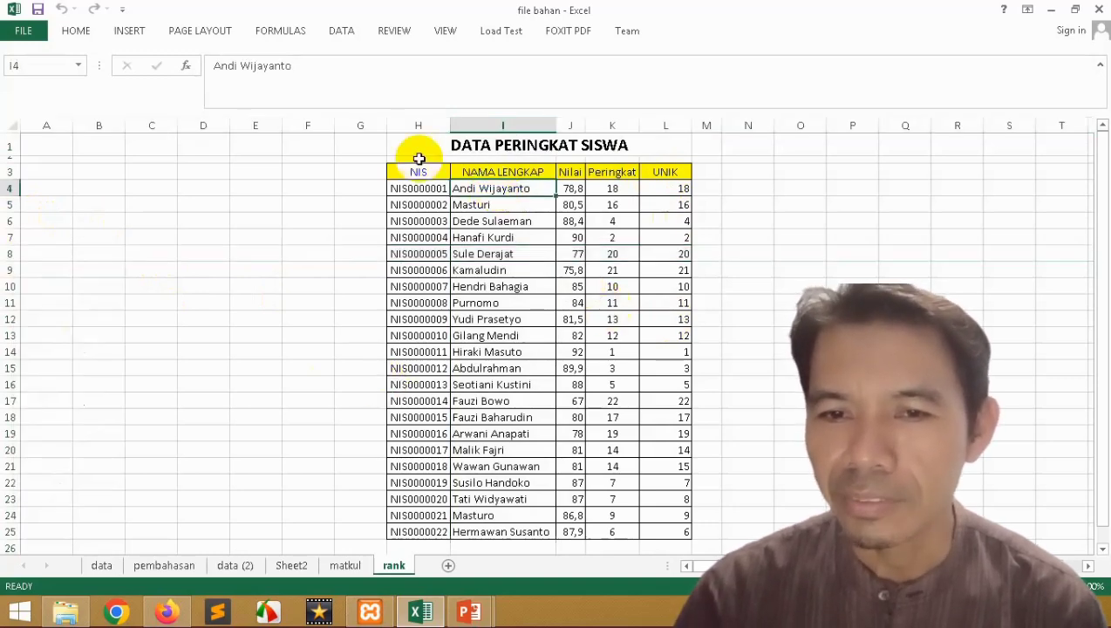
{"action": "left_click", "coordinate": [576, 188]}
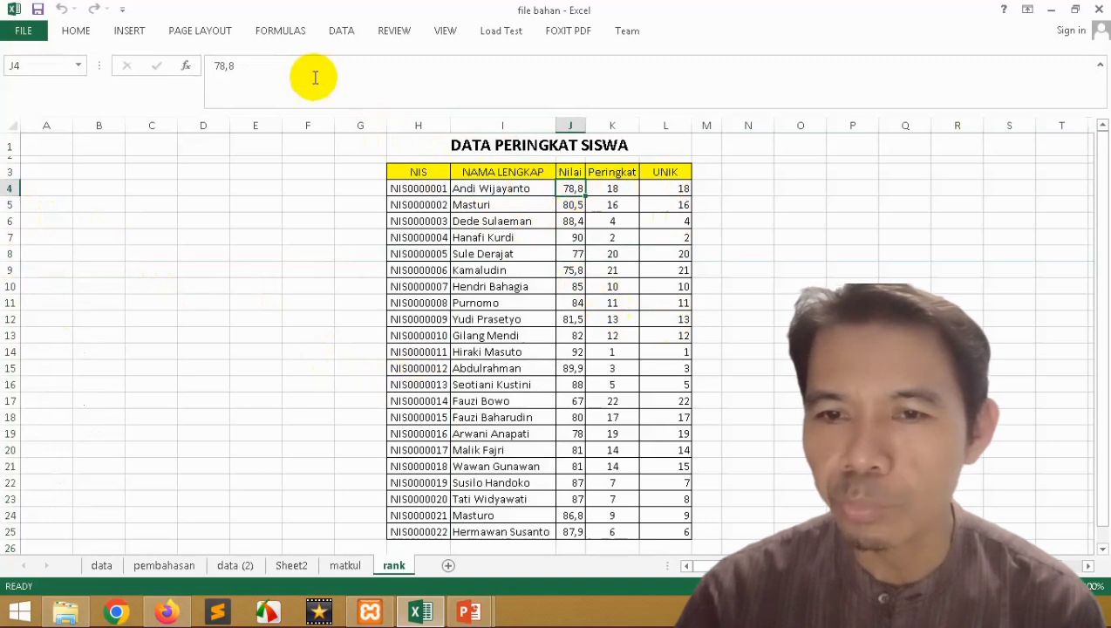
{"action": "left_click", "coordinate": [611, 188]}
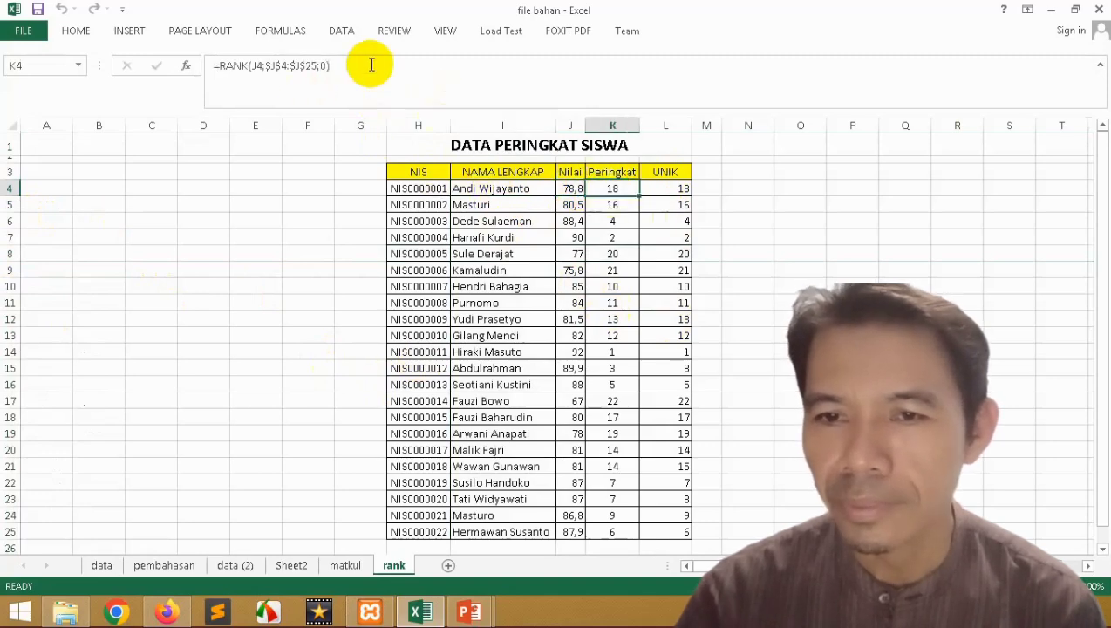
{"action": "left_click", "coordinate": [212, 79]}
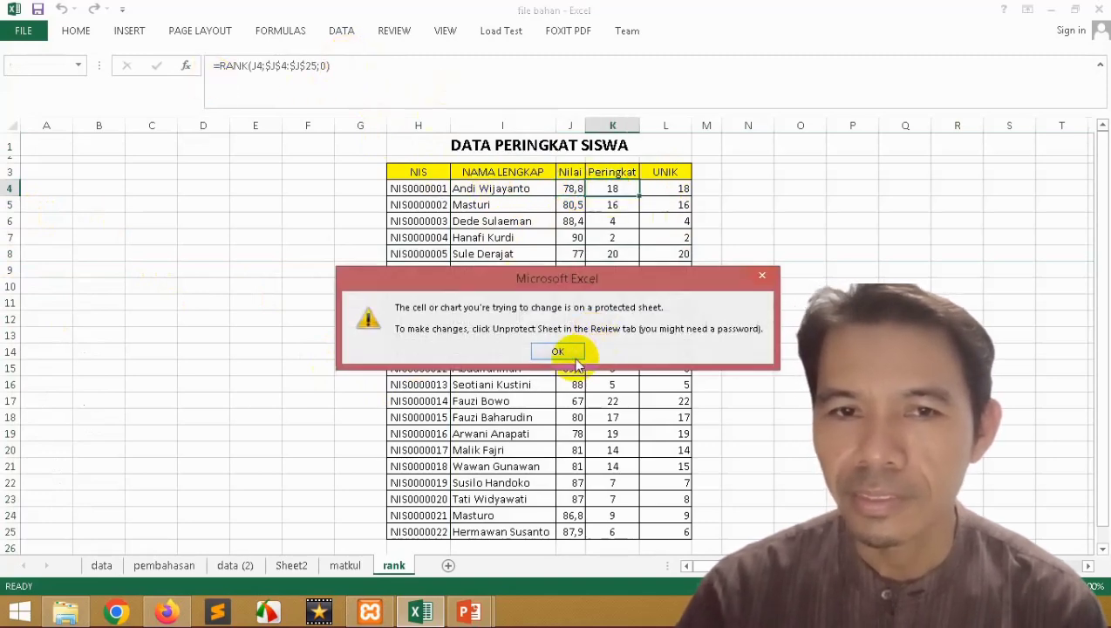
{"action": "left_click", "coordinate": [562, 352]}
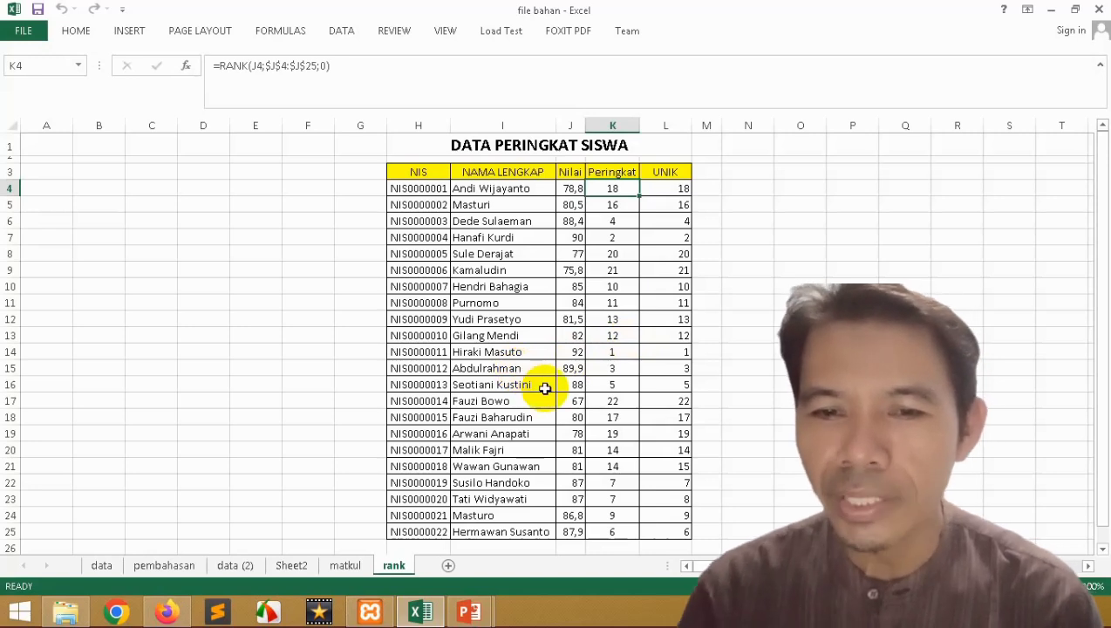
Step: Unprotect the rank sheet by entering its password
{"action": "right_click", "coordinate": [395, 564]}
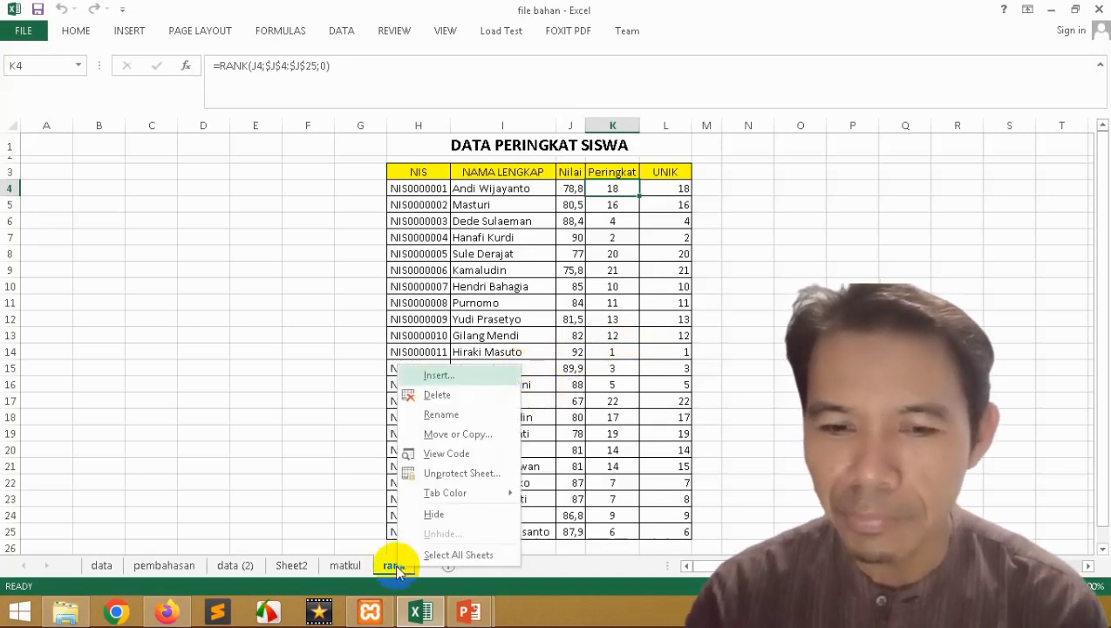
{"action": "left_click", "coordinate": [462, 474]}
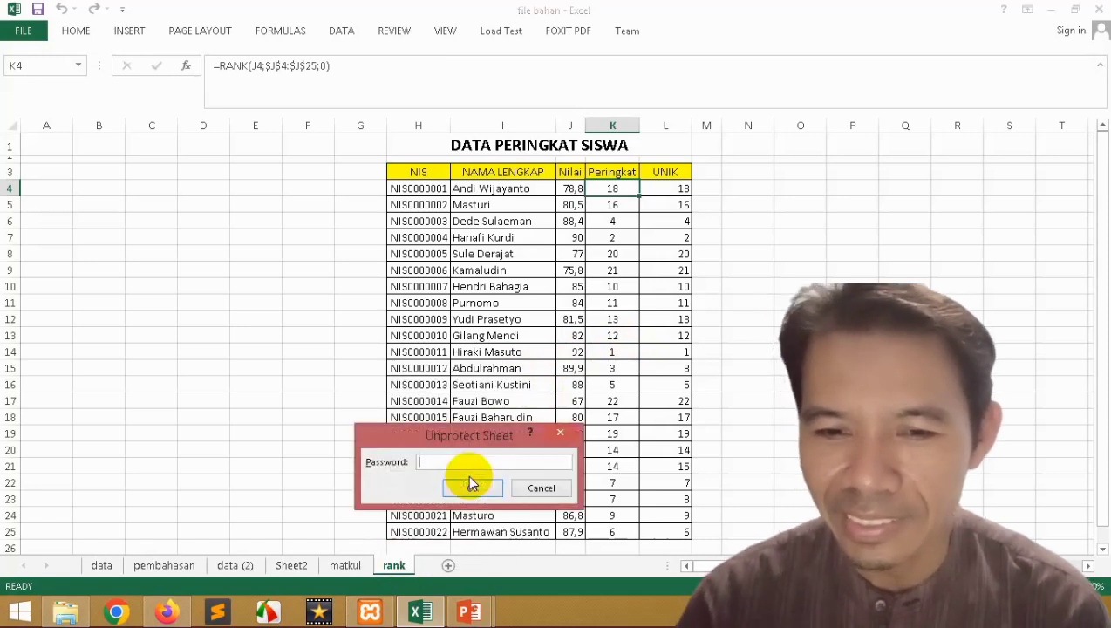
{"action": "type", "text": "123"}
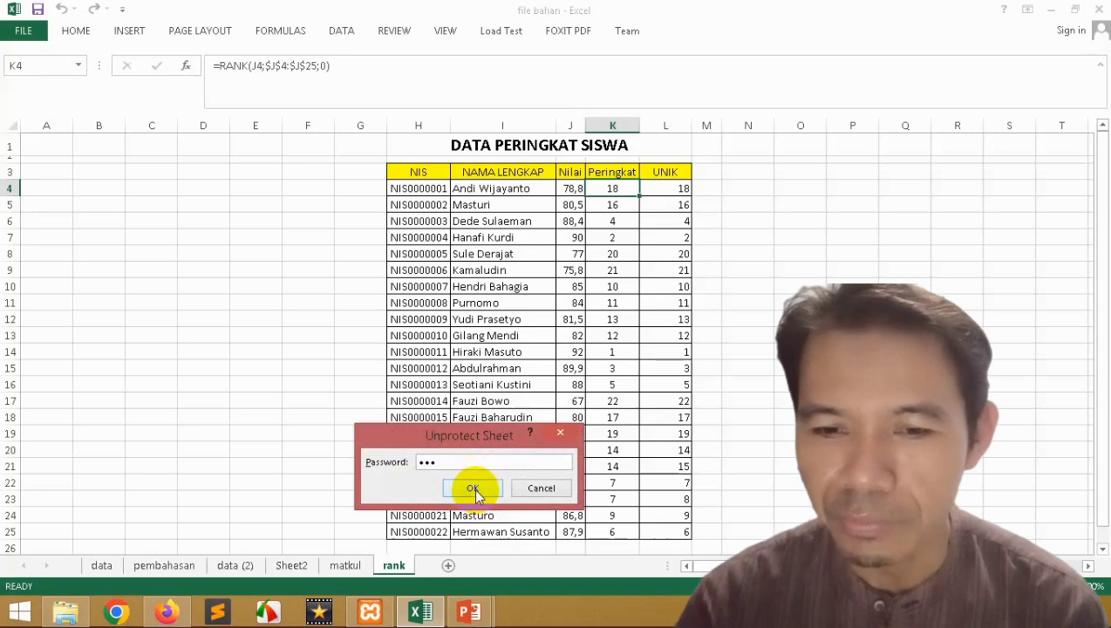
{"action": "left_click", "coordinate": [473, 488]}
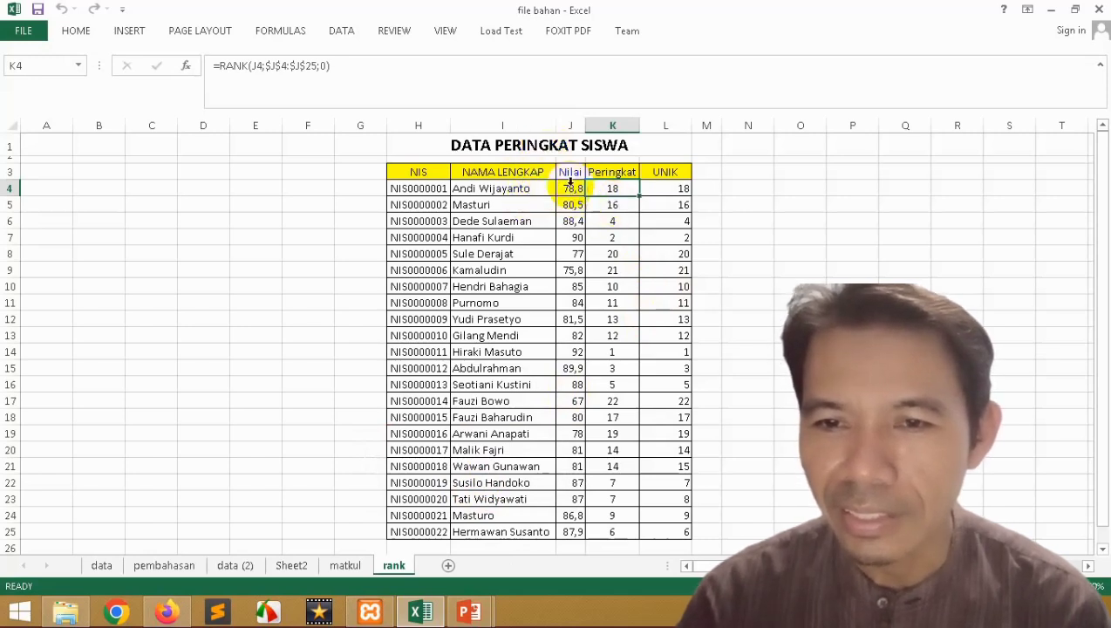
Step: Test editing cell I4 by appending 'abc', then undo the edit
{"action": "left_click", "coordinate": [471, 191]}
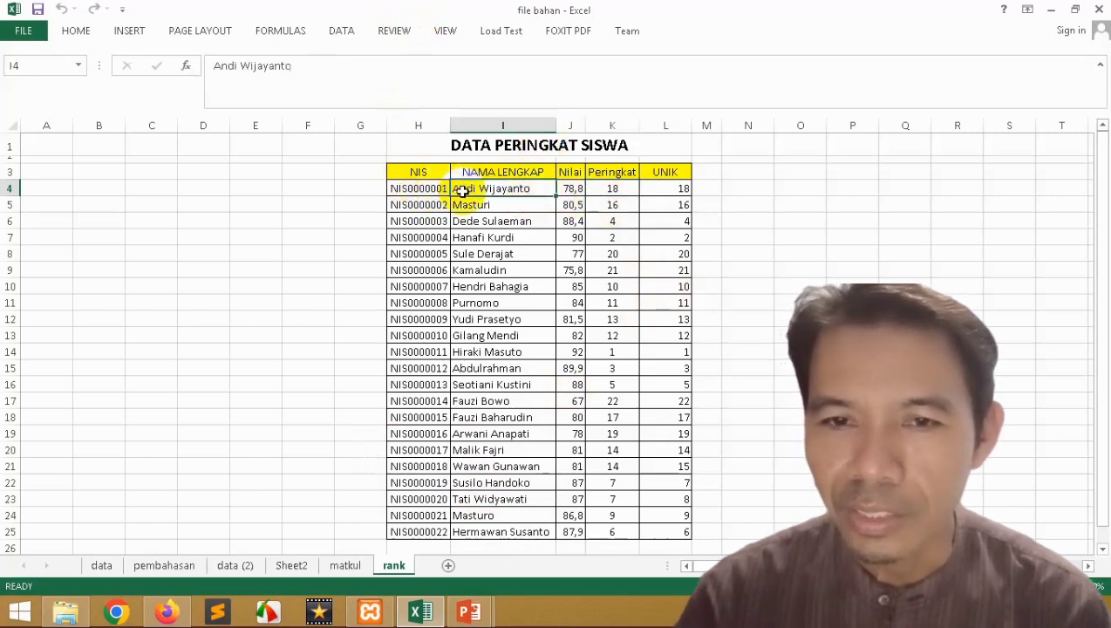
{"action": "left_click", "coordinate": [311, 68]}
{"action": "type", "text": "wewe"}
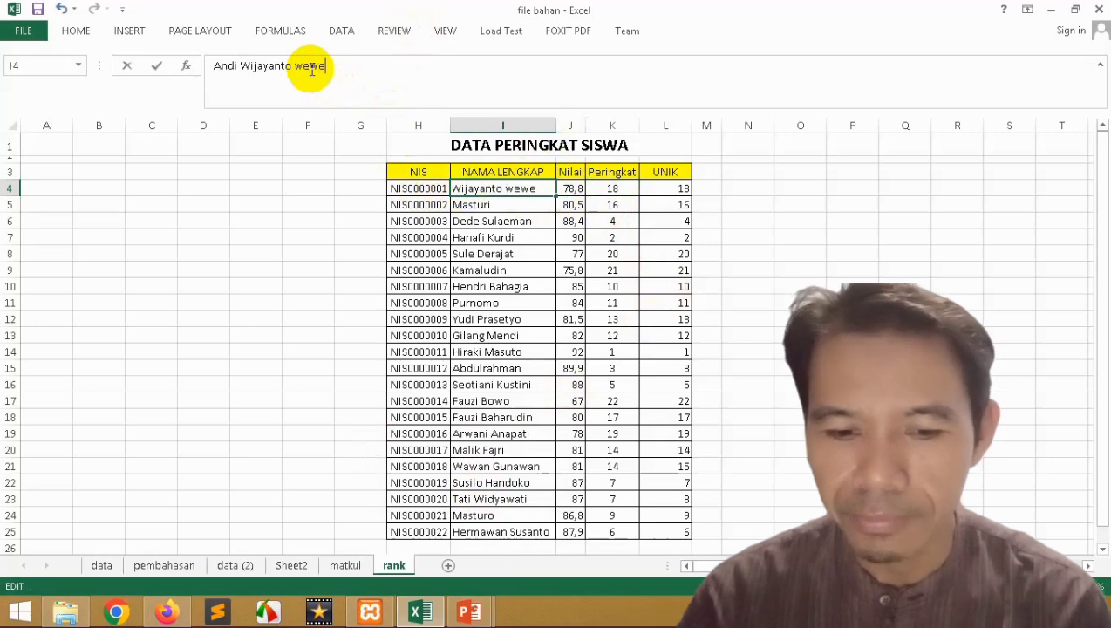
{"action": "key", "text": "BackSpace"}
{"action": "key", "text": "BackSpace"}
{"action": "key", "text": "BackSpace"}
{"action": "key", "text": "BackSpace"}
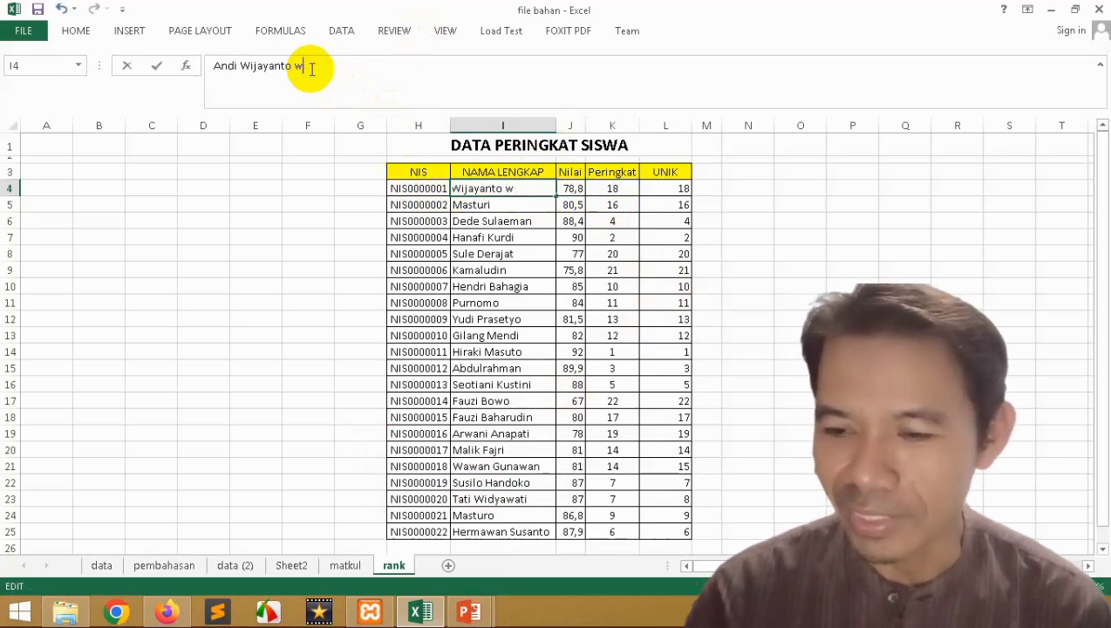
{"action": "type", "text": "abc"}
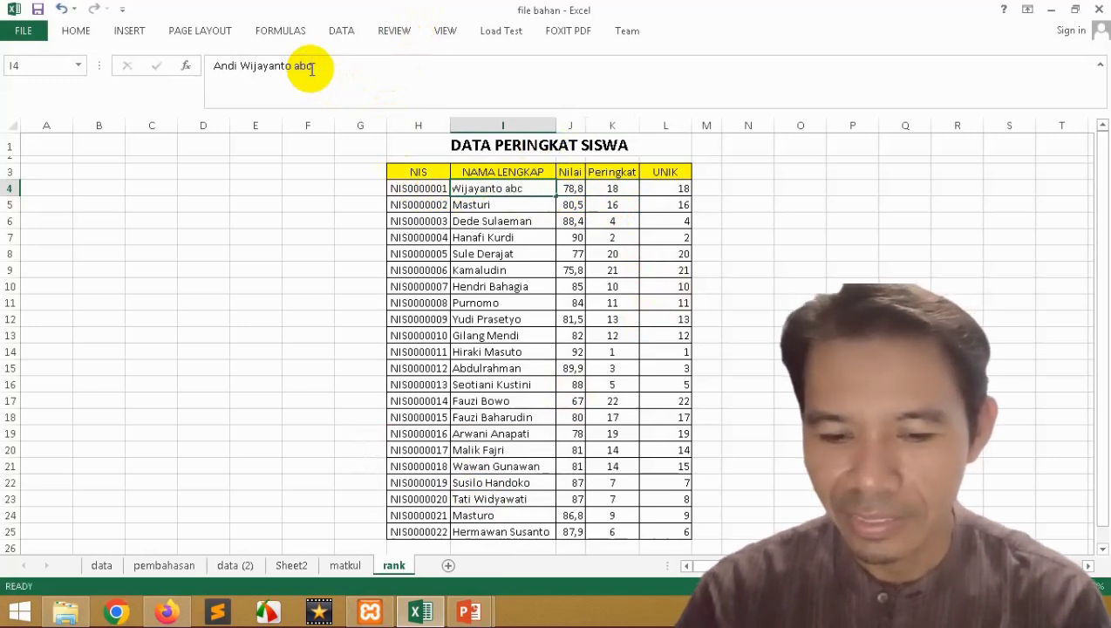
{"action": "key", "text": "Return"}
{"action": "key", "text": "Up"}
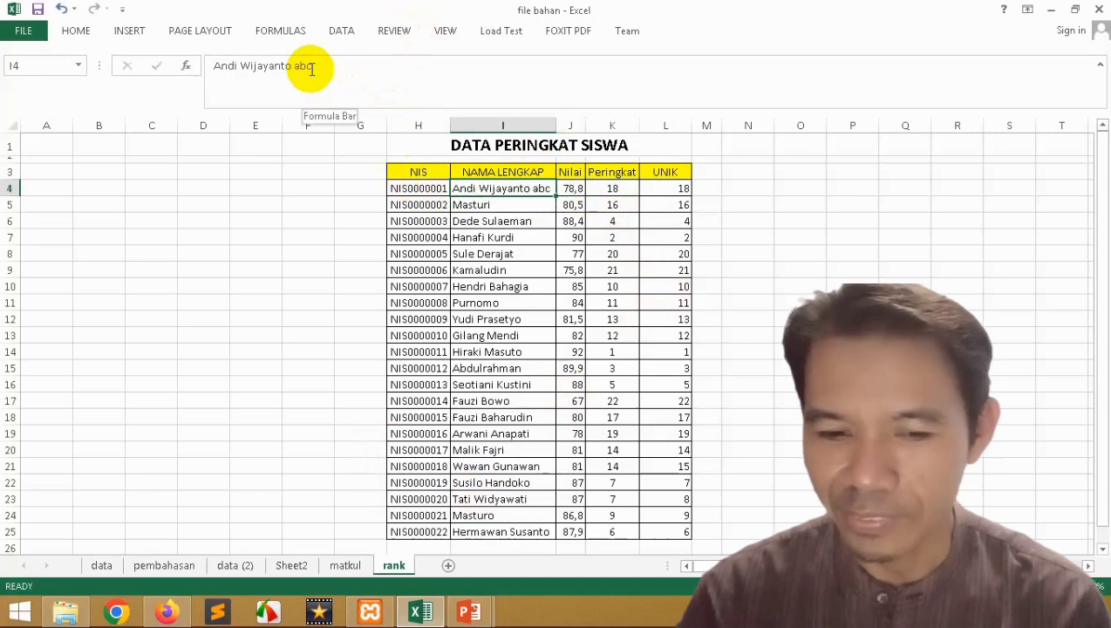
{"action": "key", "text": "ctrl+z"}
{"action": "left_click", "coordinate": [472, 257]}
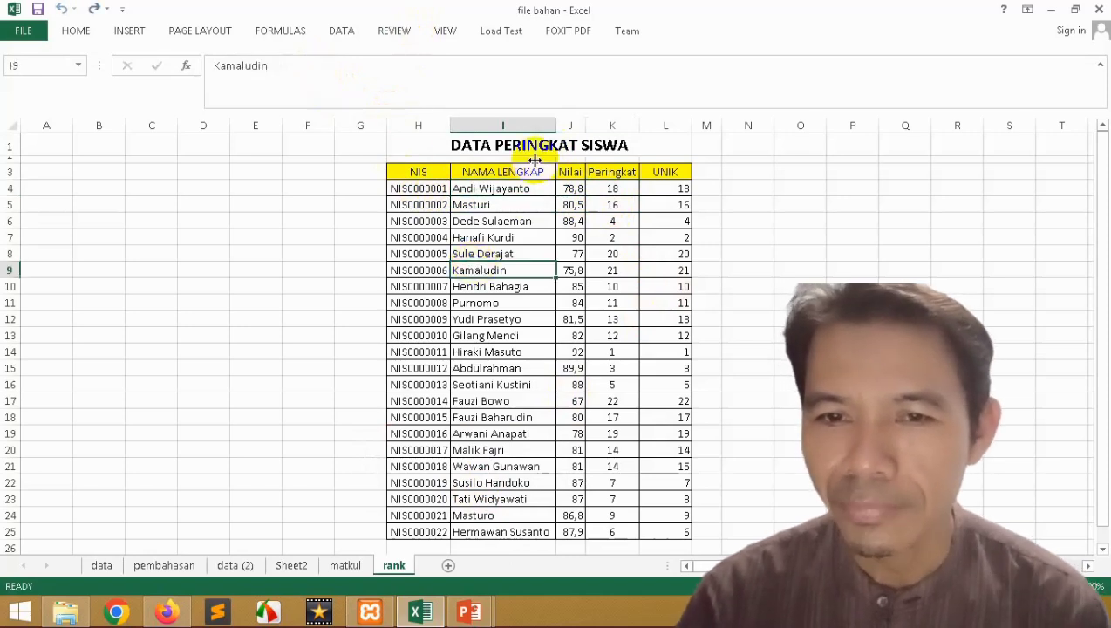
Step: Insert a blank column J before Nilai
{"action": "left_click", "coordinate": [566, 125]}
{"action": "right_click", "coordinate": [565, 126]}
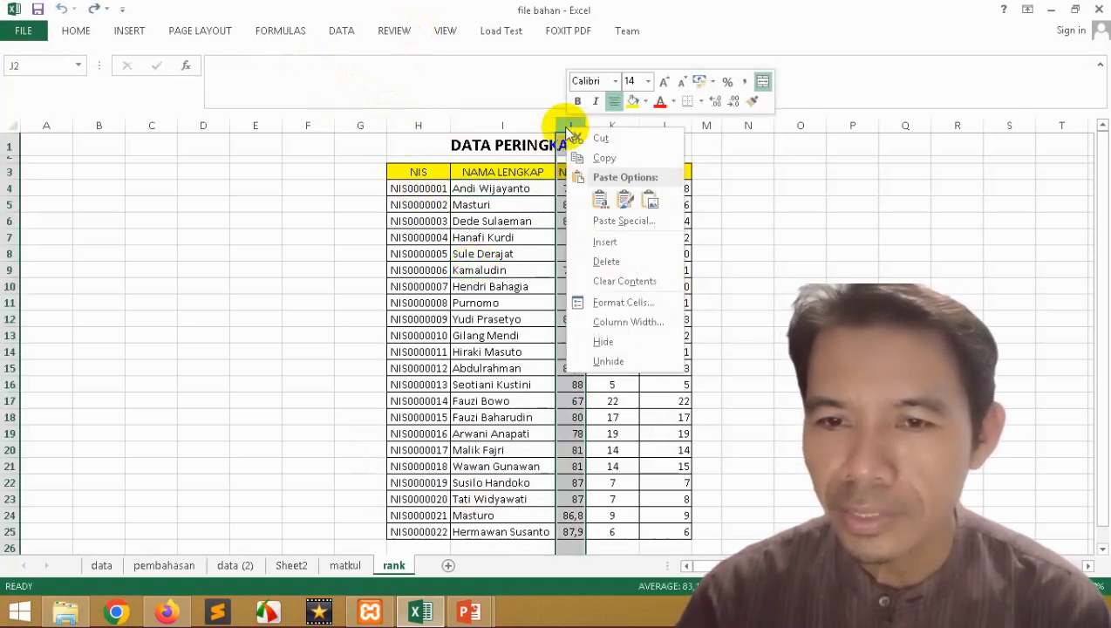
{"action": "left_click", "coordinate": [605, 242]}
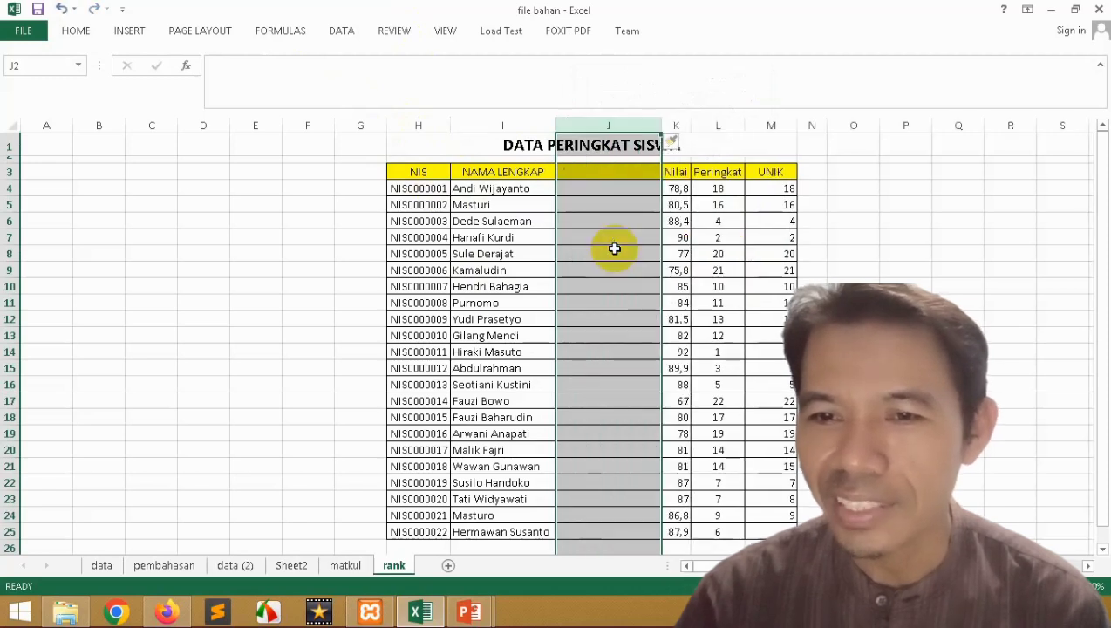
Step: Undo the blank column insertion with Ctrl+Z
{"action": "key", "text": "ctrl+z"}
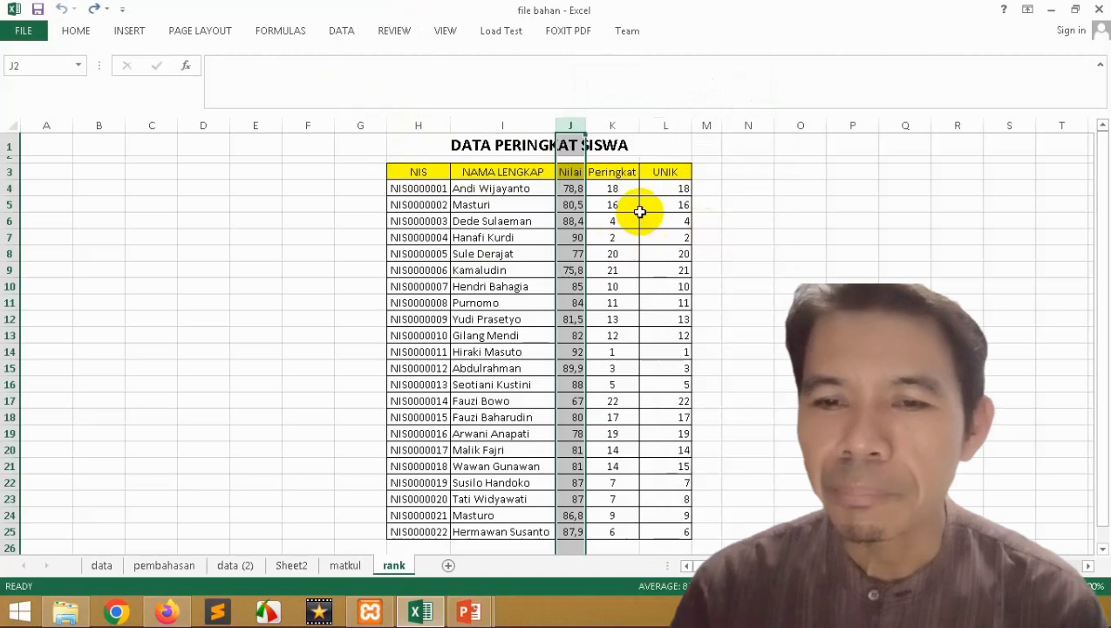
Step: Protect the rank sheet without a password, ticking the Insert columns permission
{"action": "right_click", "coordinate": [394, 561]}
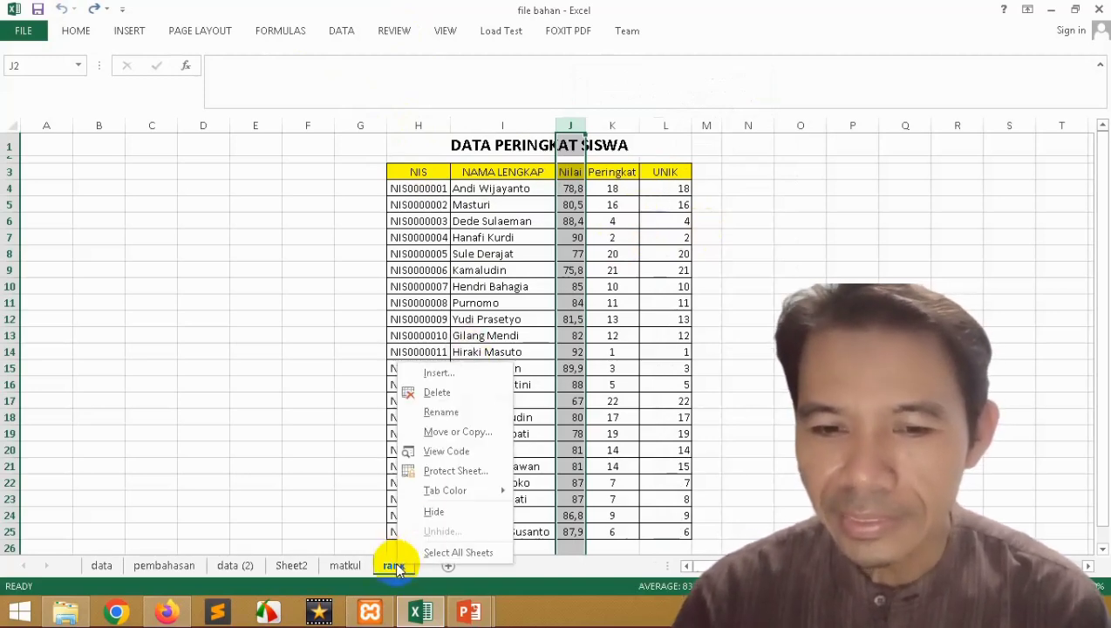
{"action": "left_click", "coordinate": [450, 470]}
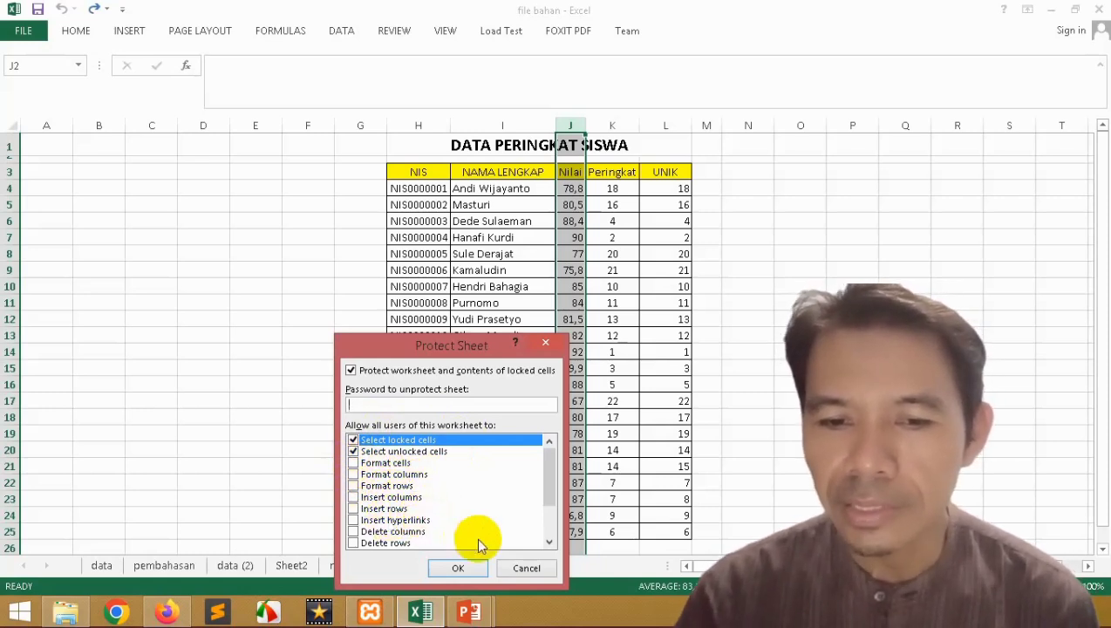
{"action": "left_click", "coordinate": [549, 541]}
{"action": "left_click", "coordinate": [550, 541]}
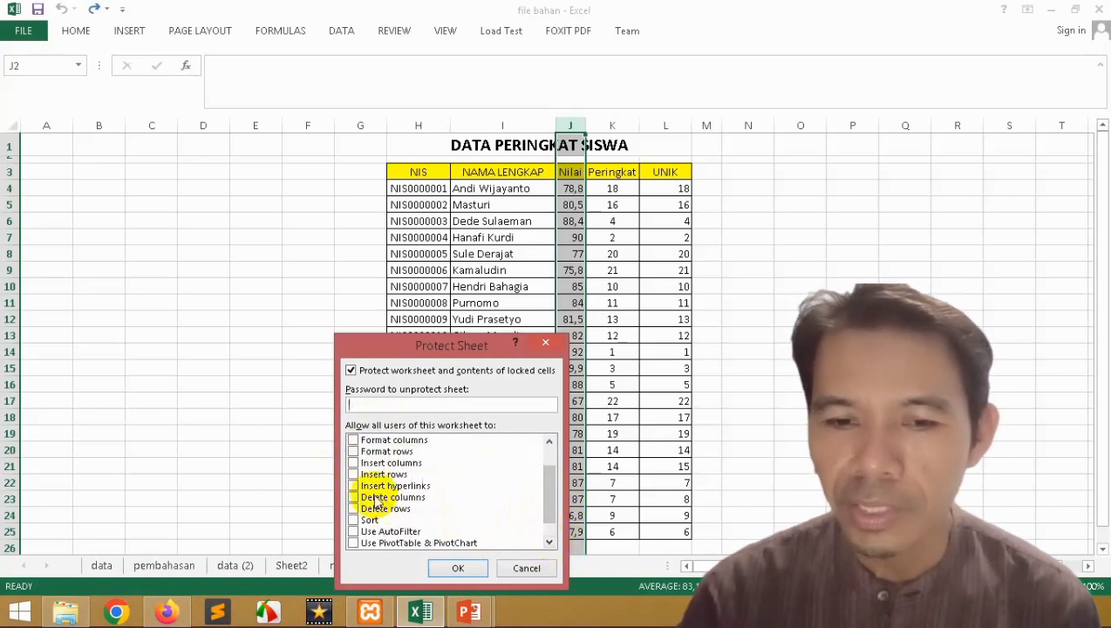
{"action": "left_click_drag", "start_coordinate": [548, 482], "coordinate": [553, 465]}
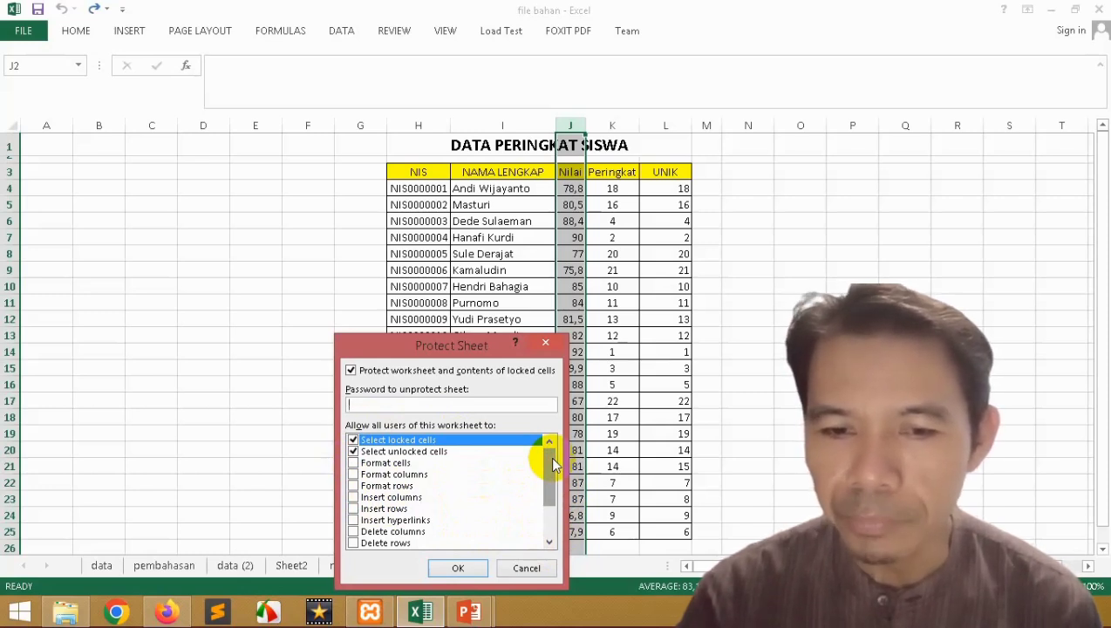
{"action": "left_click", "coordinate": [353, 497]}
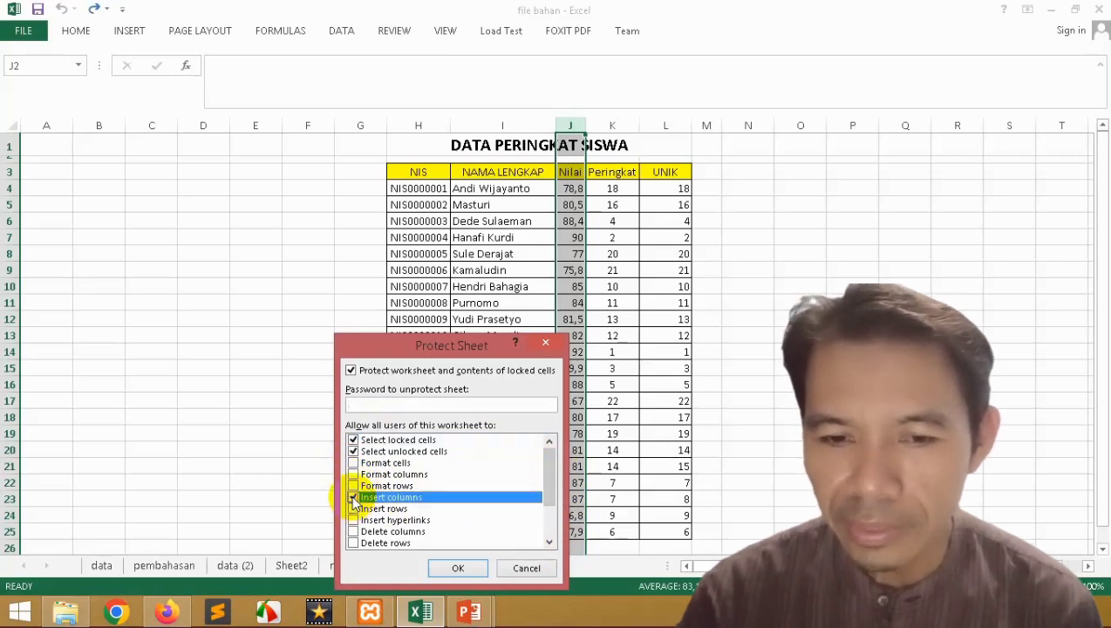
{"action": "left_click", "coordinate": [458, 568]}
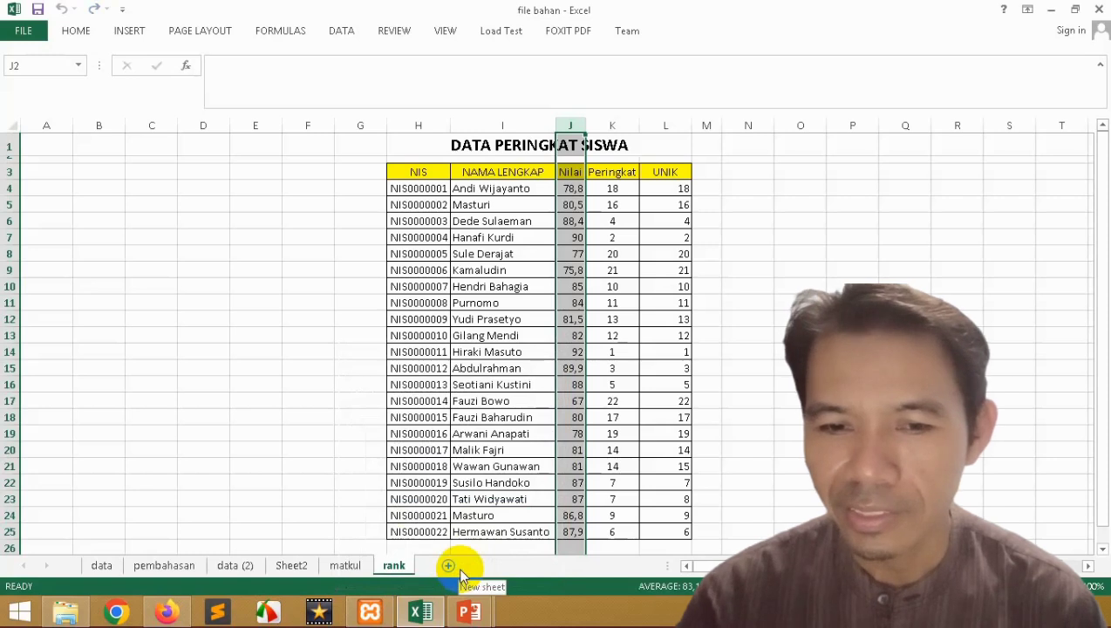
Step: Insert a blank column J before Nilai on the protected sheet
{"action": "right_click", "coordinate": [398, 567]}
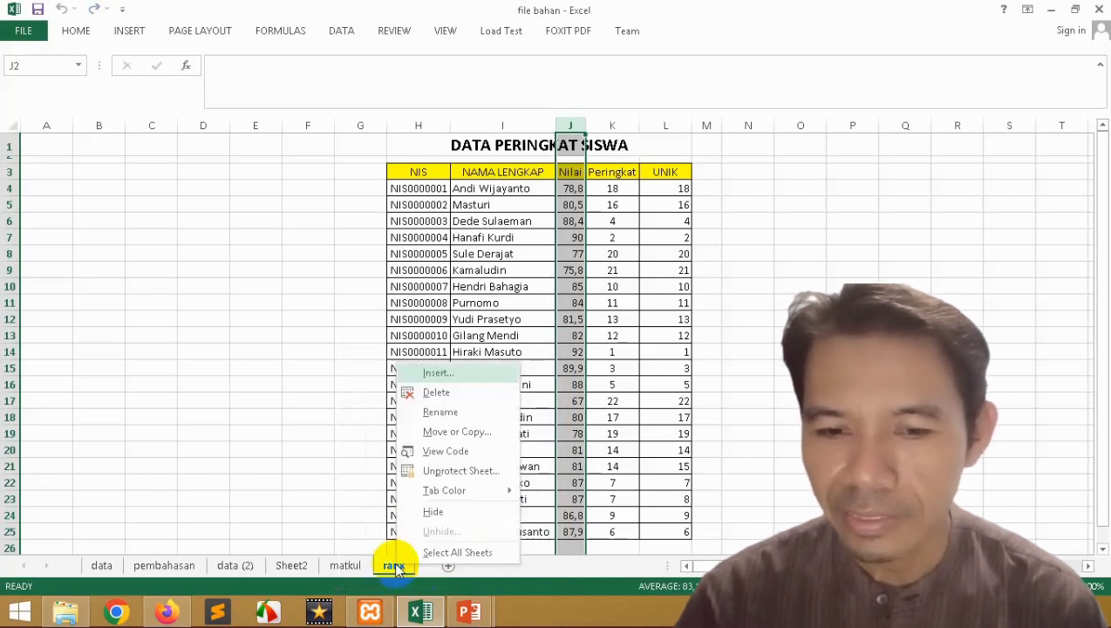
{"action": "key", "text": "Escape"}
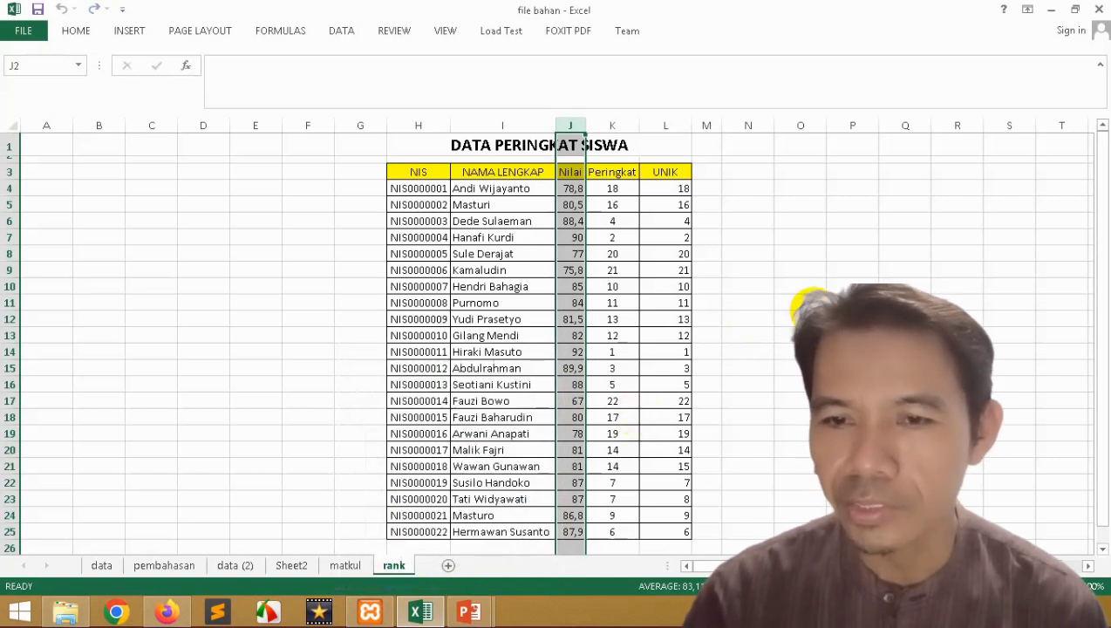
{"action": "left_click", "coordinate": [656, 122]}
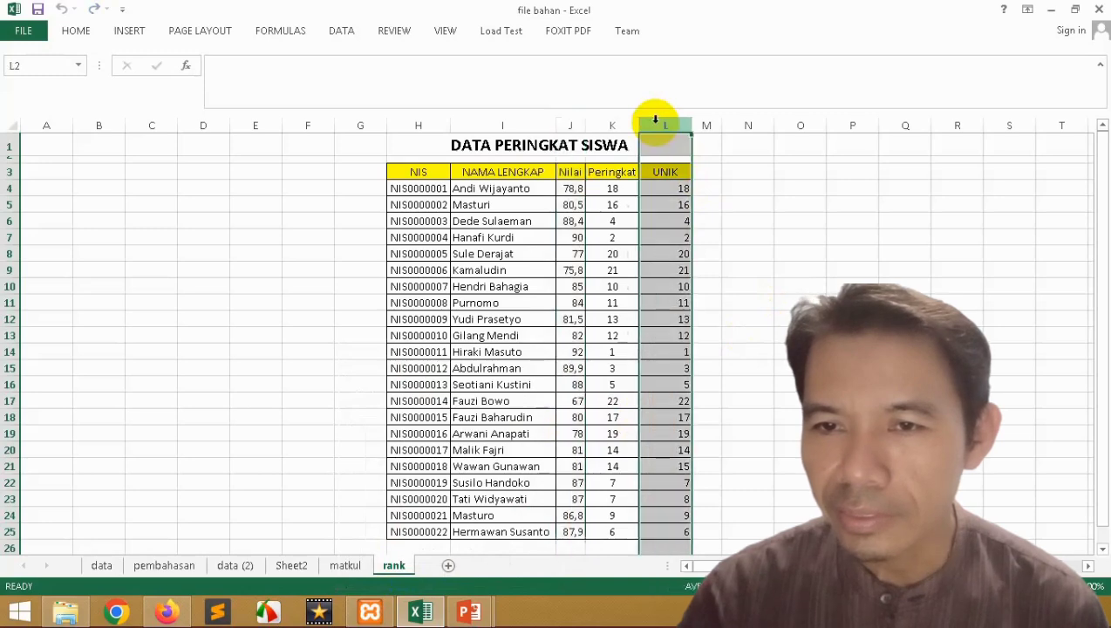
{"action": "left_click", "coordinate": [567, 126]}
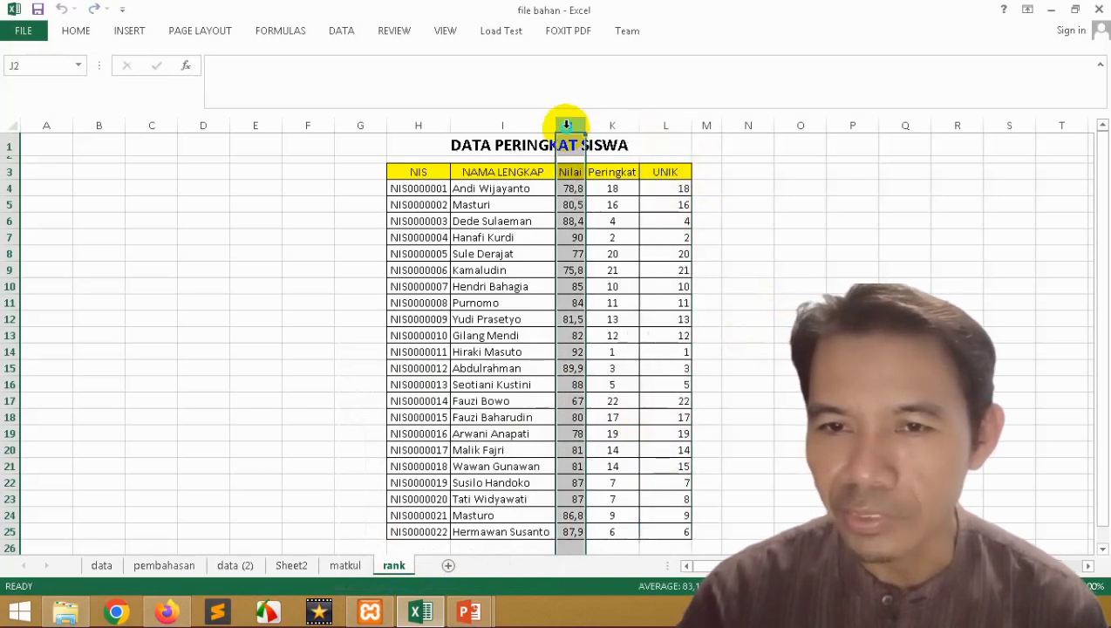
{"action": "right_click", "coordinate": [567, 128]}
{"action": "left_click", "coordinate": [603, 242]}
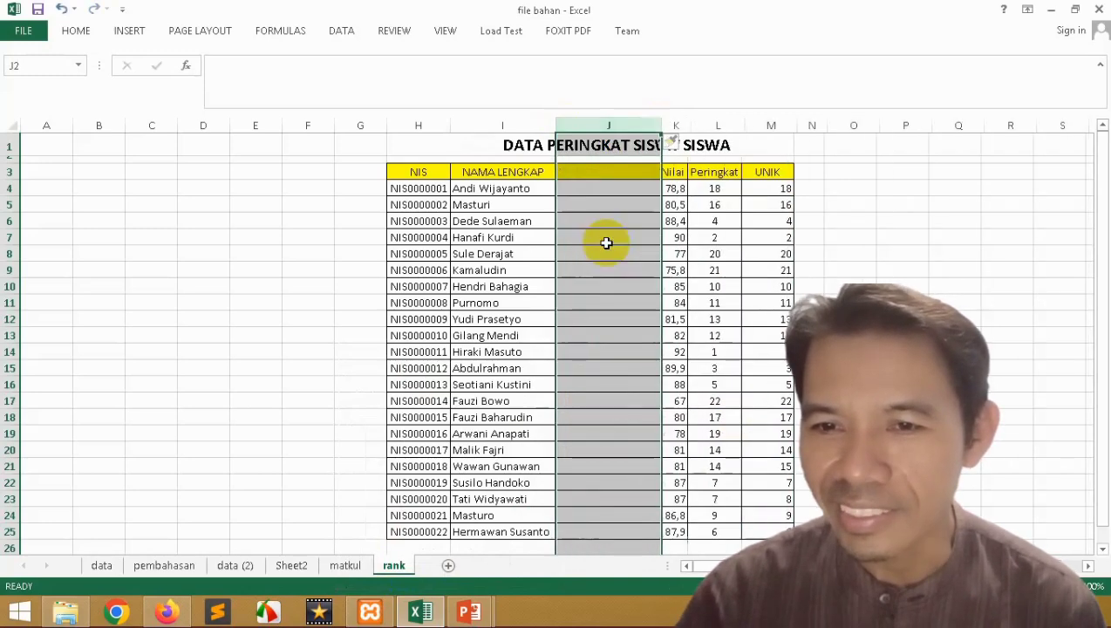
Step: Try editing L4's RANK formula, dismiss the protection warning, and select column J
{"action": "left_click", "coordinate": [718, 189]}
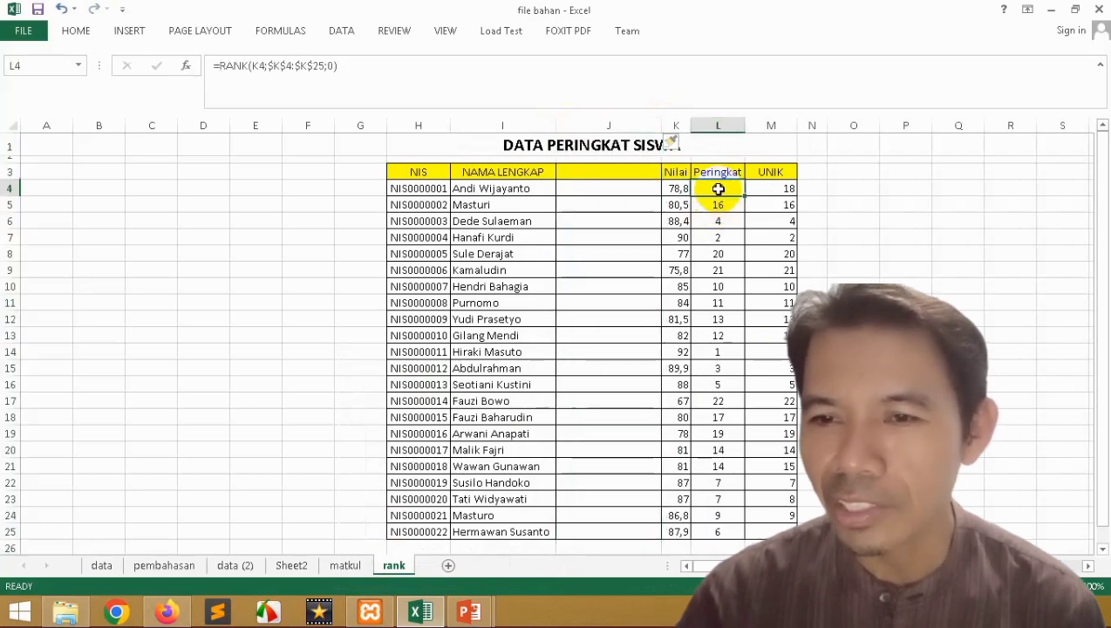
{"action": "left_click", "coordinate": [365, 80]}
{"action": "left_click", "coordinate": [558, 350]}
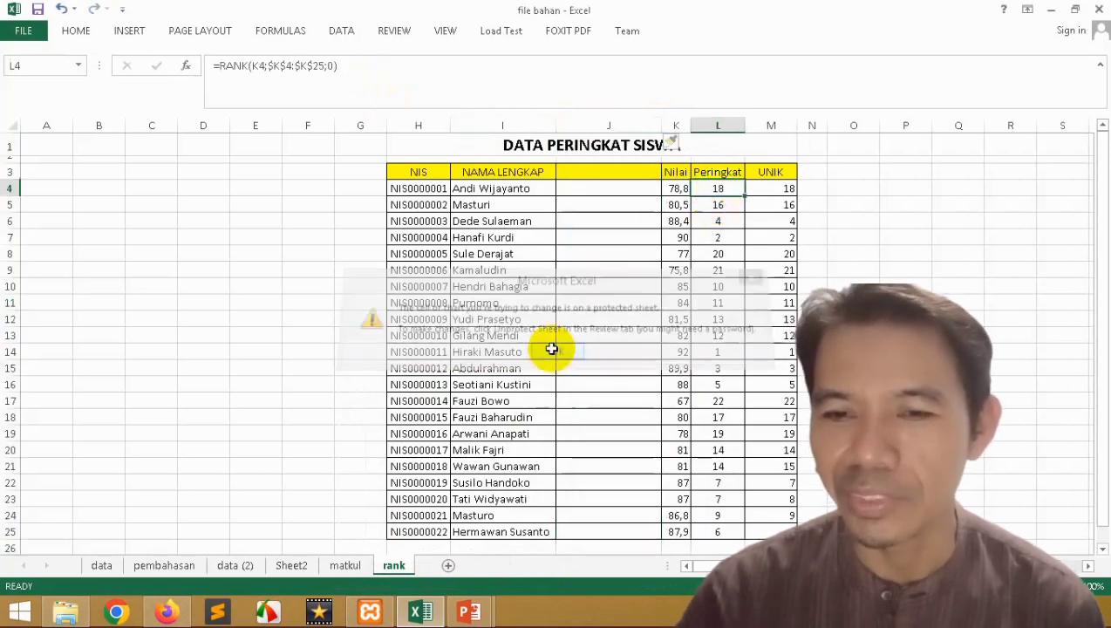
{"action": "left_click", "coordinate": [621, 123]}
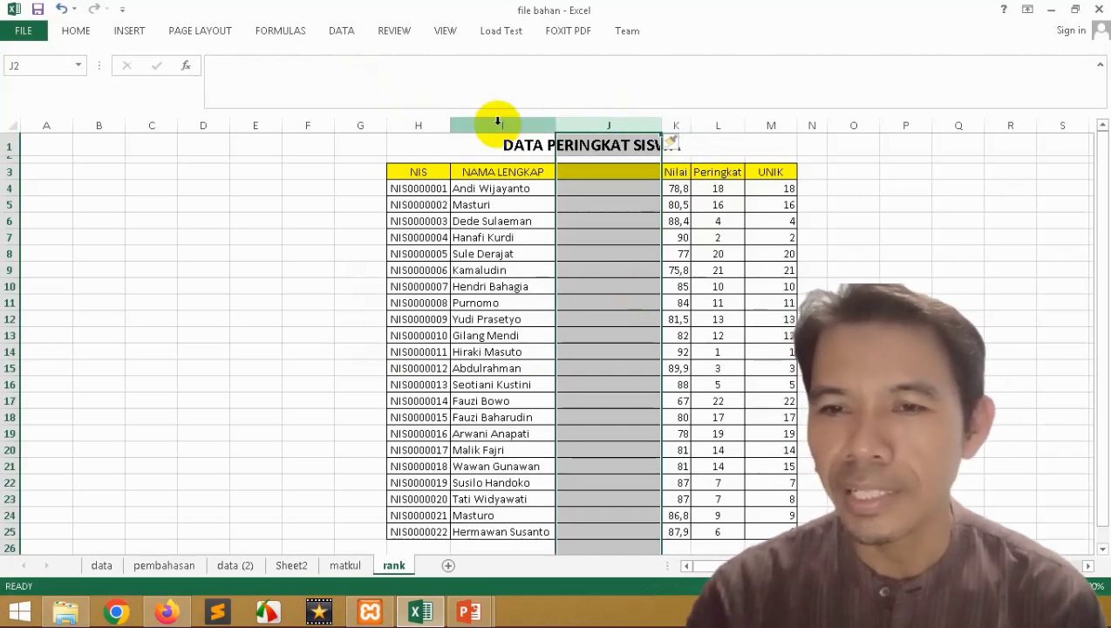
Step: Delete the blank column J with Ctrl+minus and choose Unprotect Sheet on the rank tab
{"action": "key", "text": "ctrl+minus"}
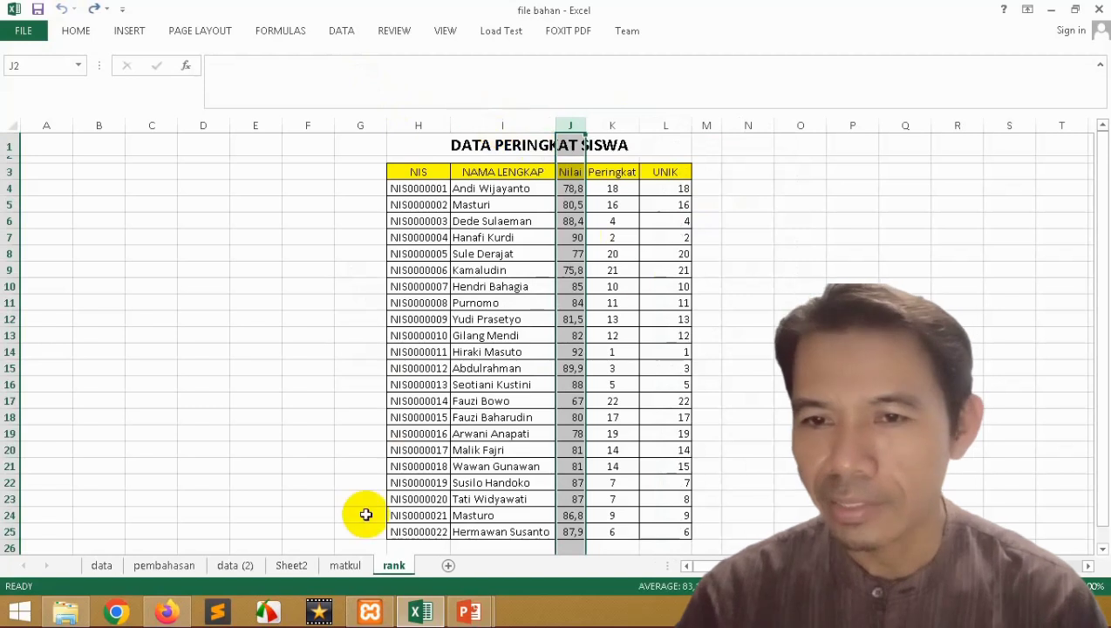
{"action": "right_click", "coordinate": [395, 569]}
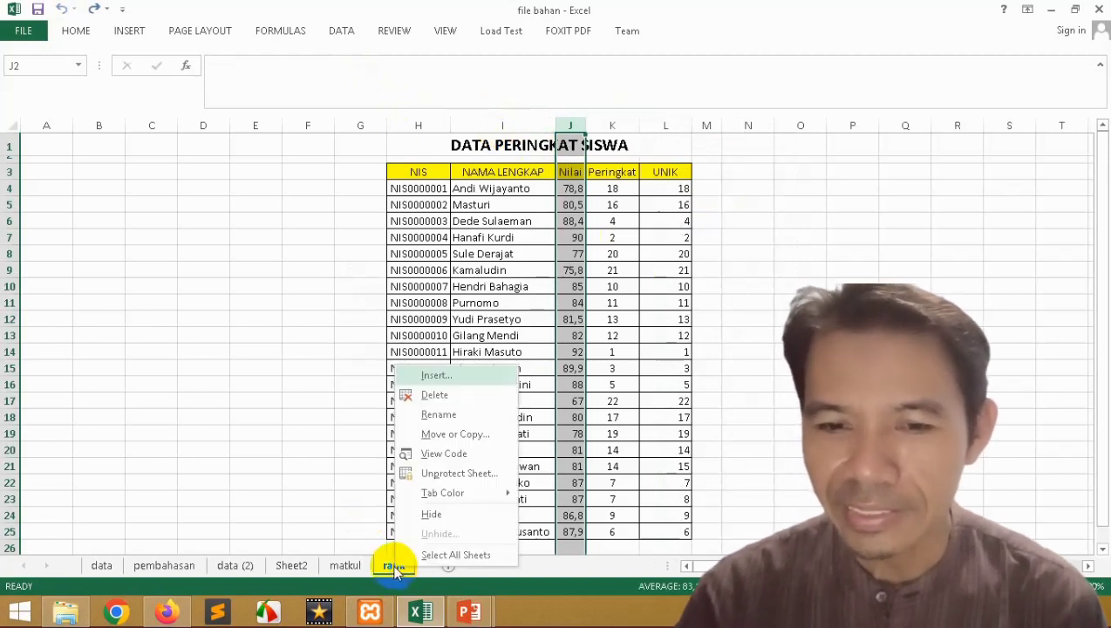
{"action": "left_click", "coordinate": [464, 472]}
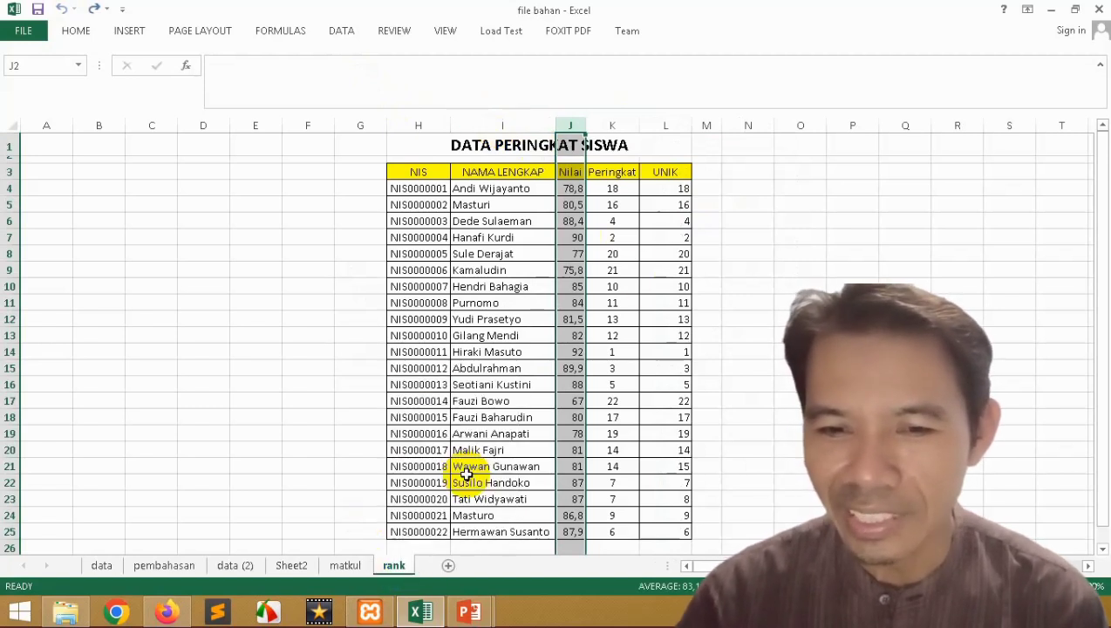
Step: Protect the rank sheet with a confirmed password, leaving Insert columns unticked
{"action": "right_click", "coordinate": [395, 568]}
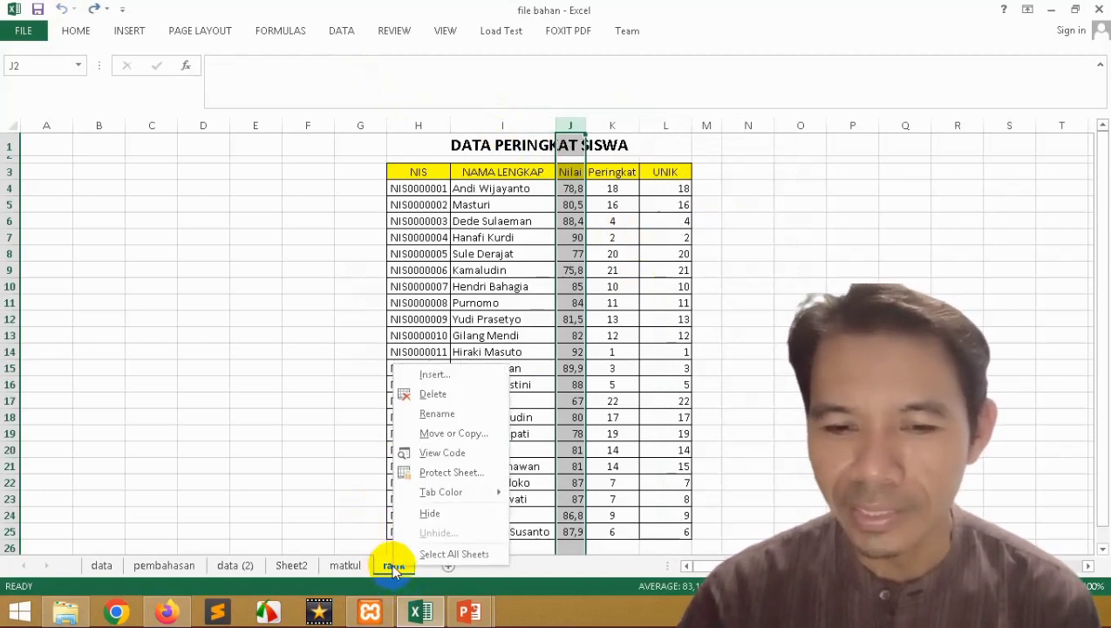
{"action": "left_click", "coordinate": [446, 475]}
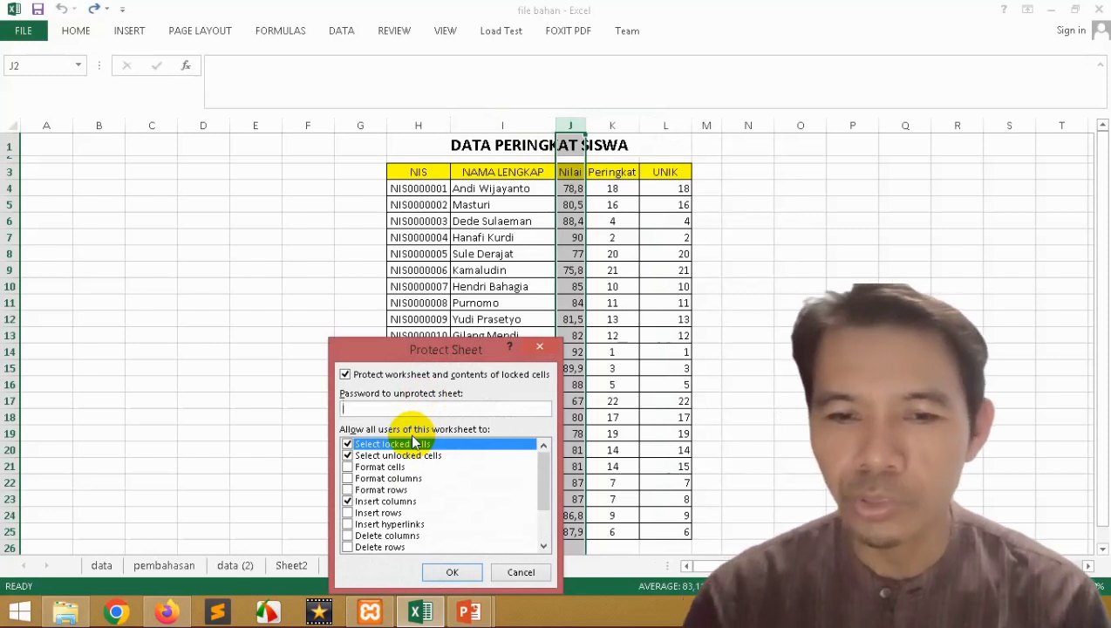
{"action": "left_click", "coordinate": [346, 501]}
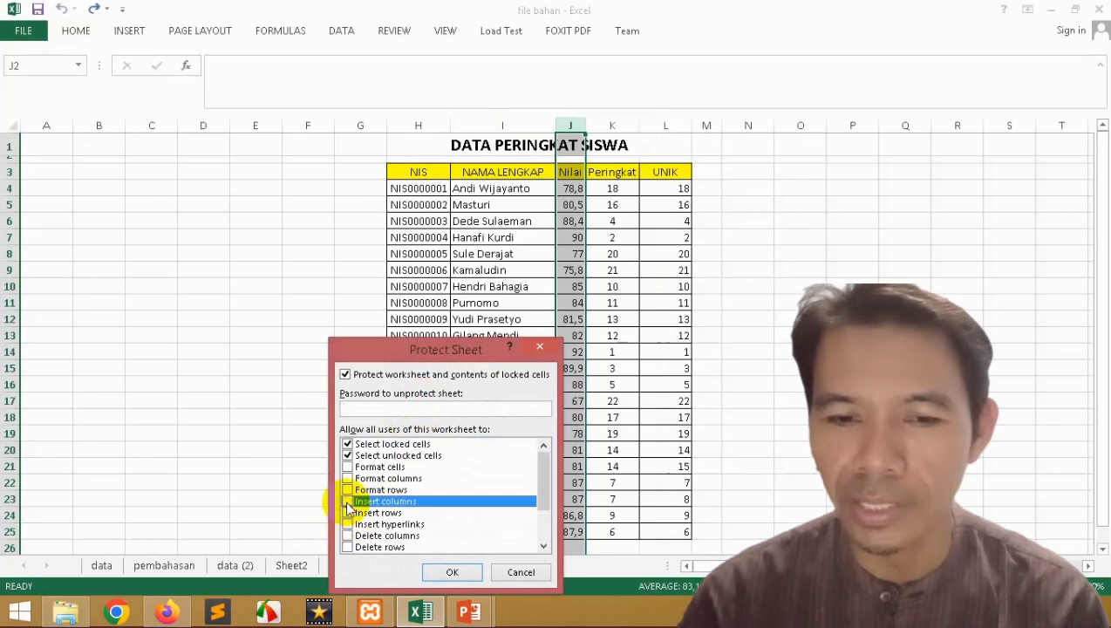
{"action": "left_click", "coordinate": [389, 407]}
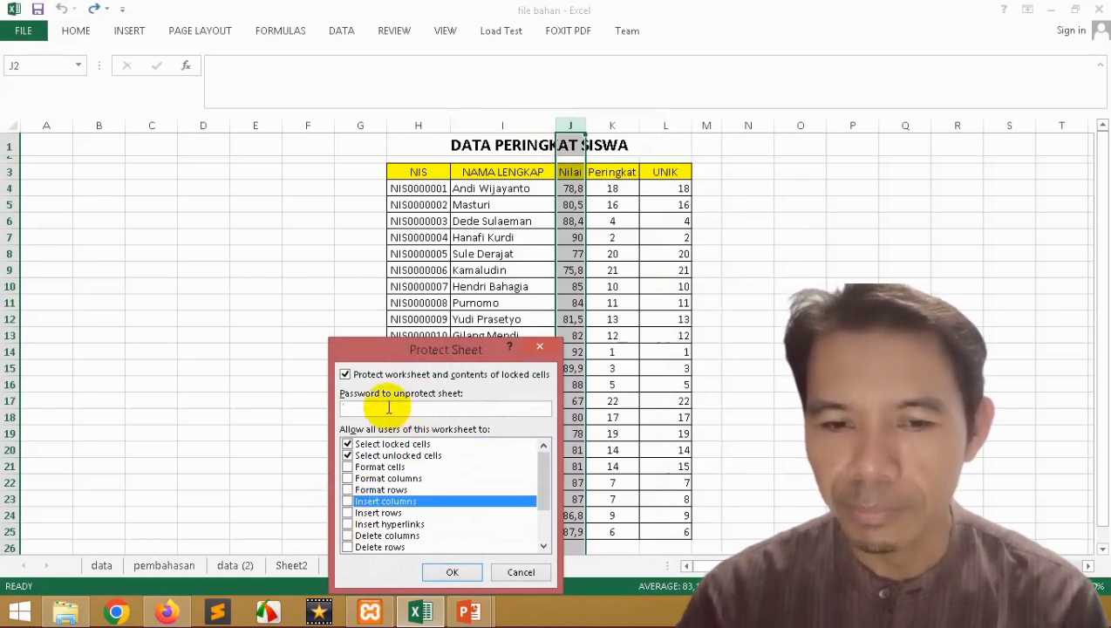
{"action": "type", "text": "123"}
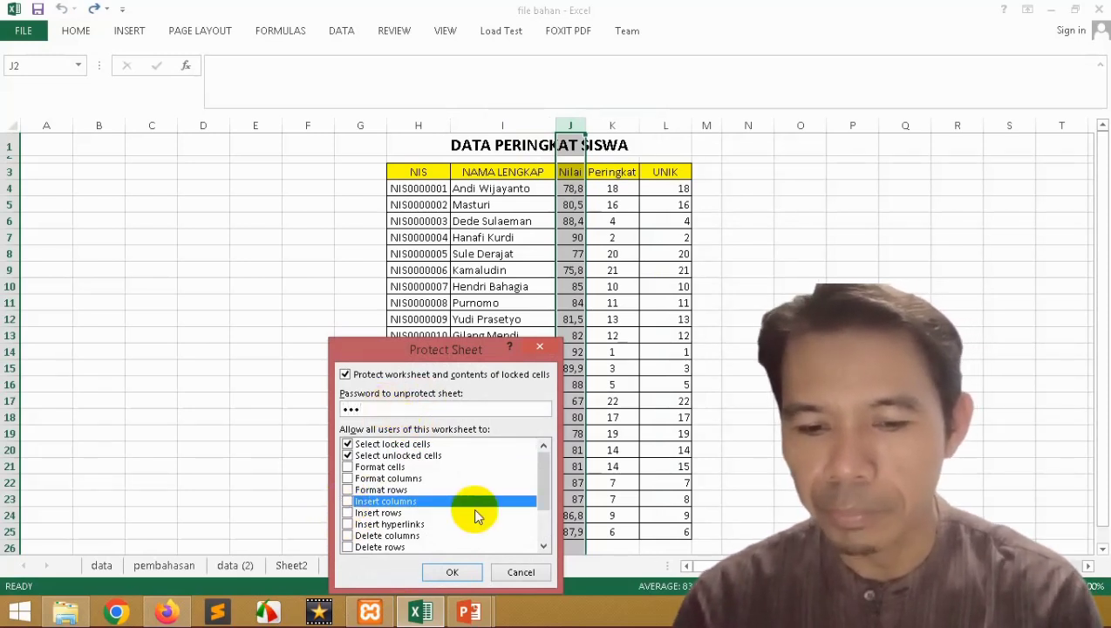
{"action": "left_click", "coordinate": [453, 573]}
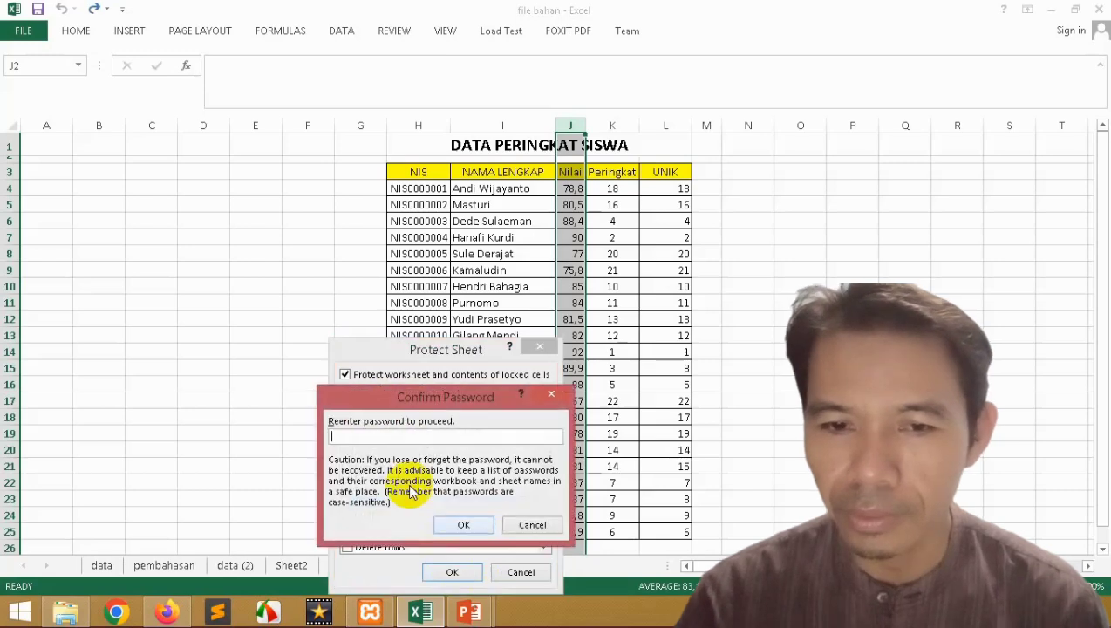
{"action": "type", "text": "123"}
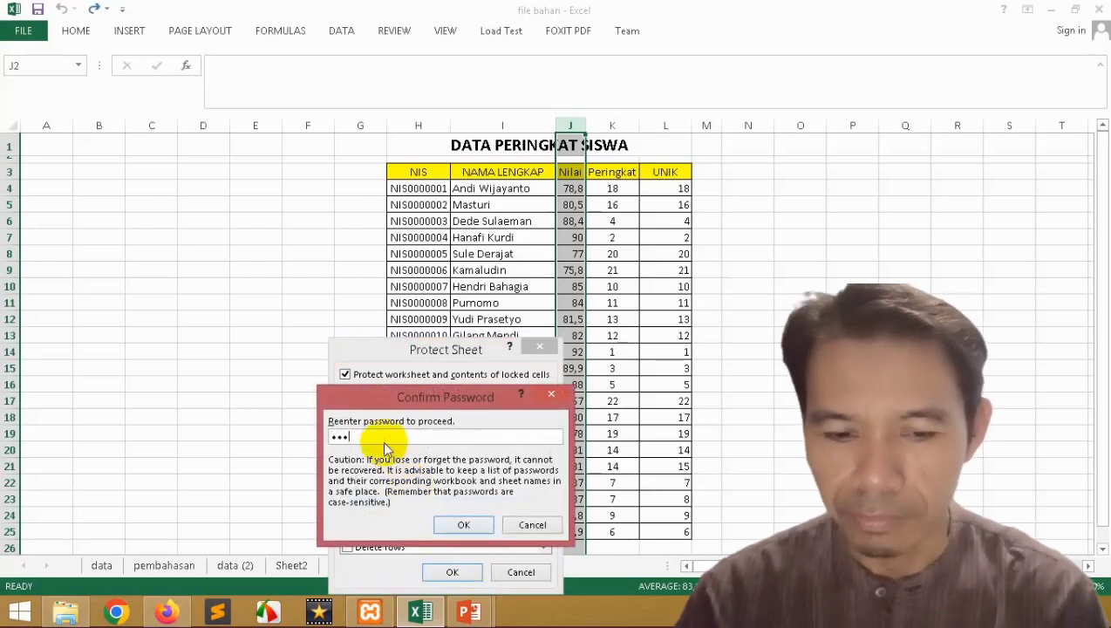
{"action": "left_click", "coordinate": [460, 524]}
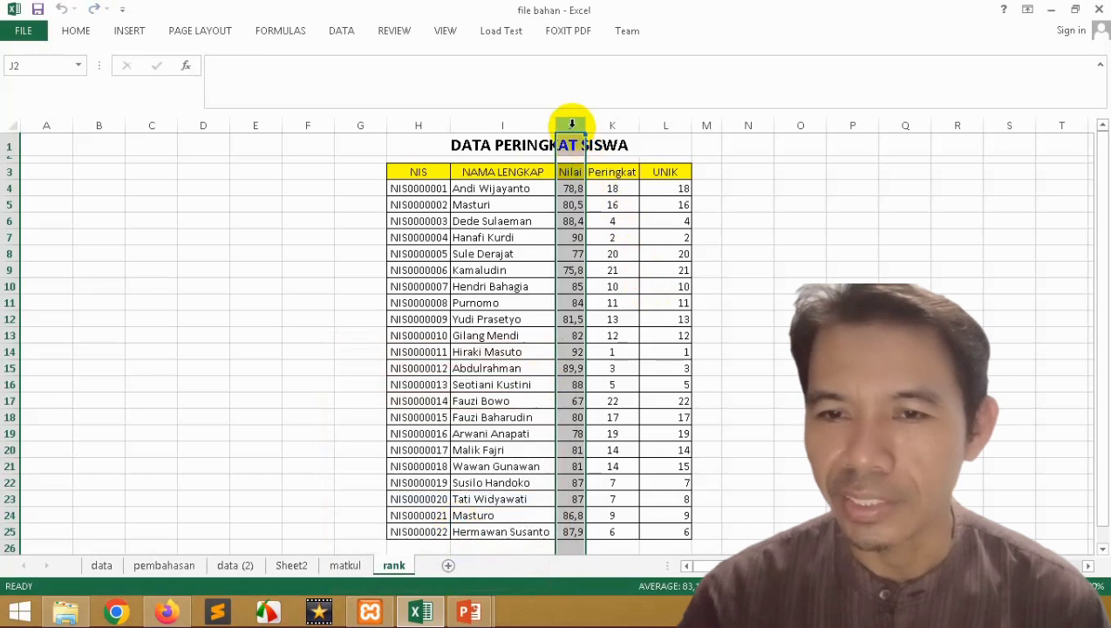
{"action": "right_click", "coordinate": [571, 125]}
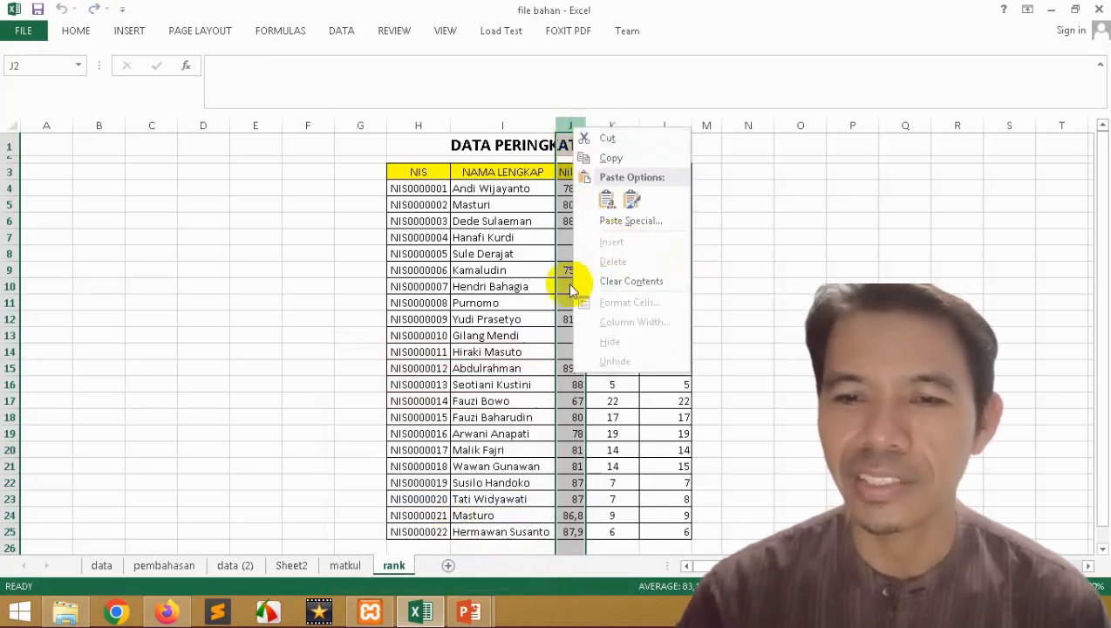
{"action": "left_click", "coordinate": [503, 307]}
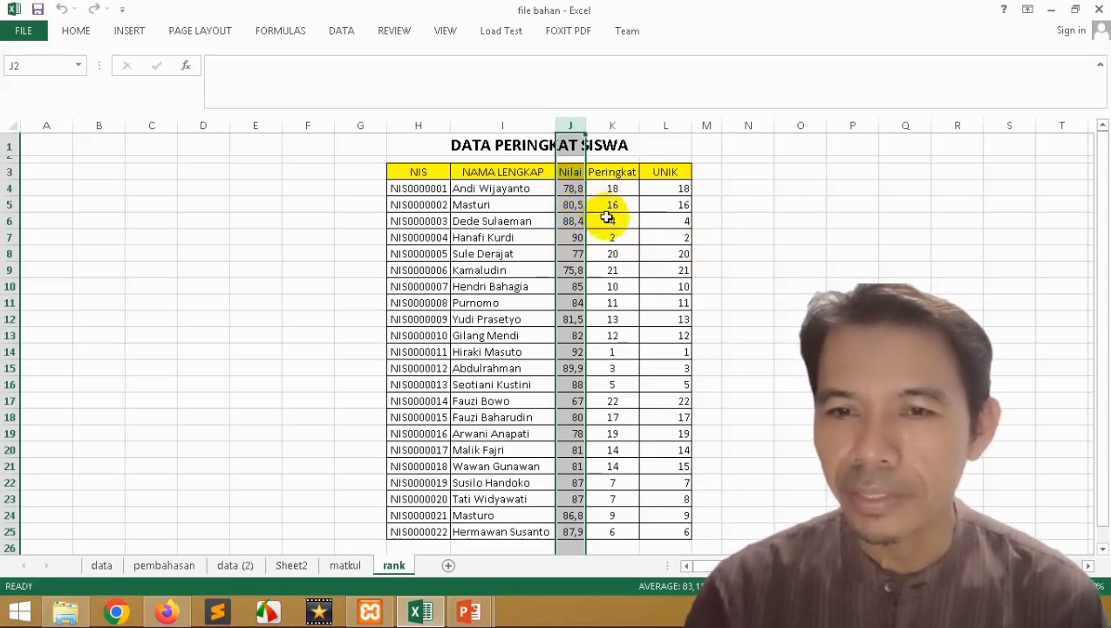
{"action": "left_click", "coordinate": [615, 187]}
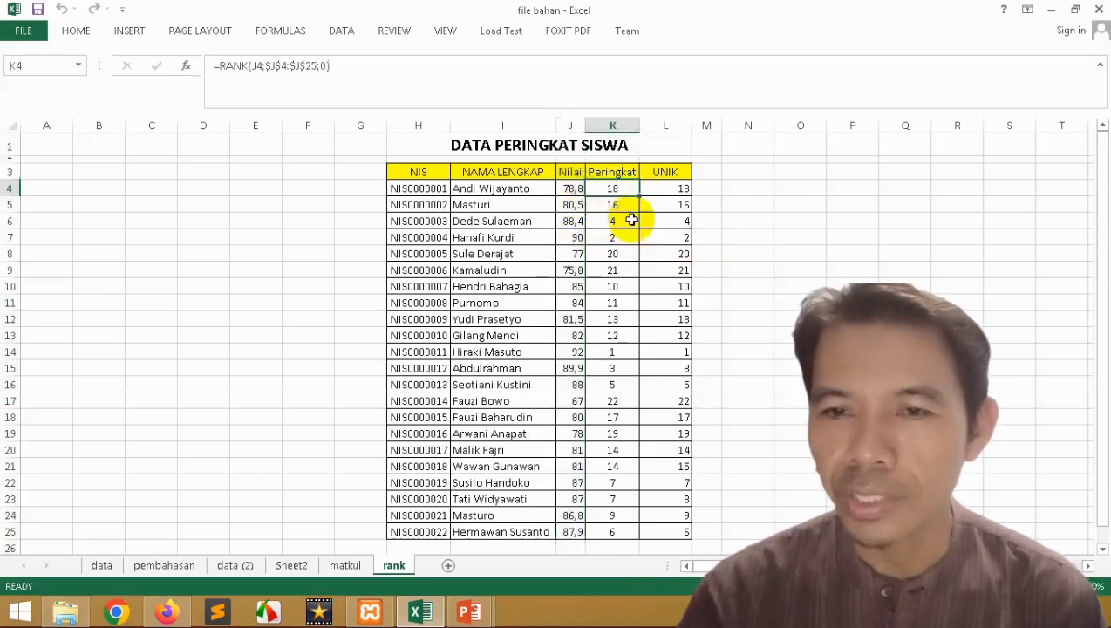
{"action": "left_click", "coordinate": [610, 218]}
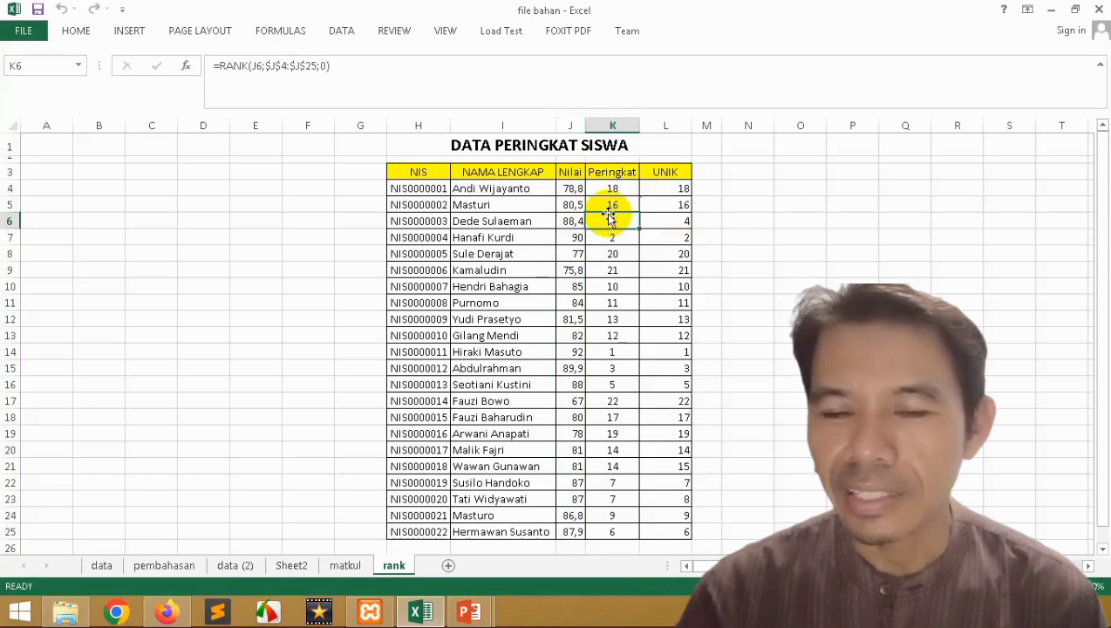